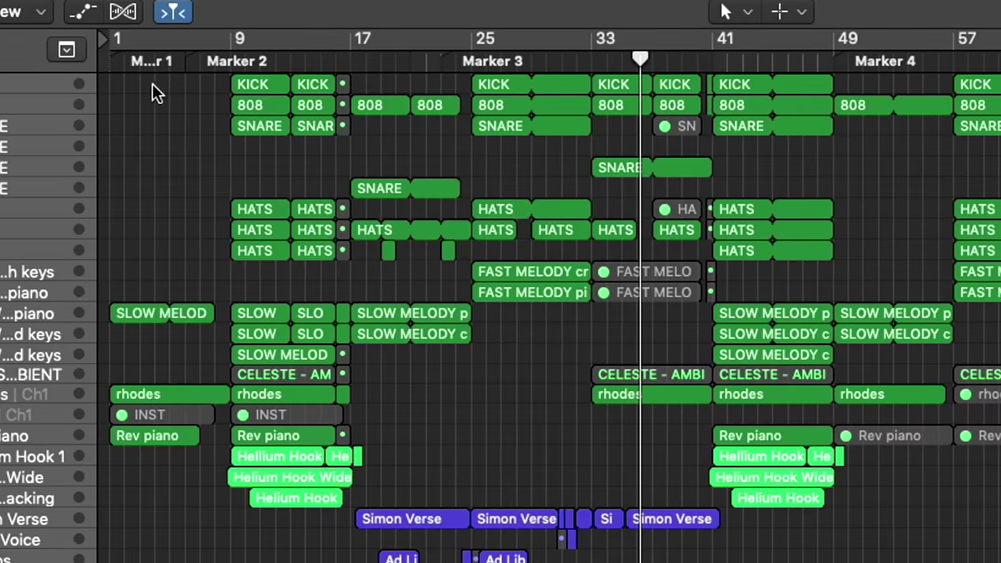
- Select the drum, melody, rhodes and INST regions to point them out, then clear the selection
drag(297, 95, 629, 184)
drag(915, 296, 1000, 422)
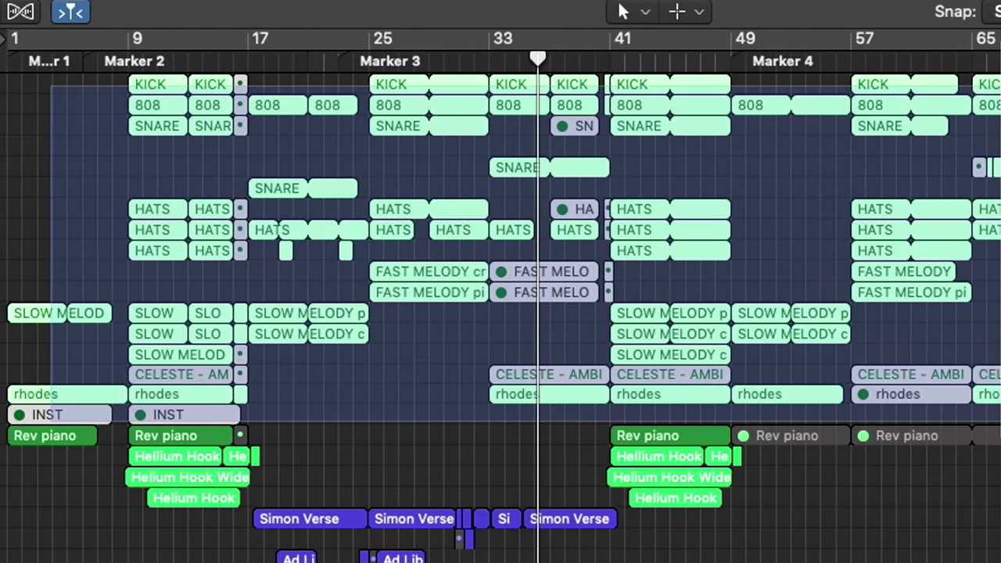
click(117, 294)
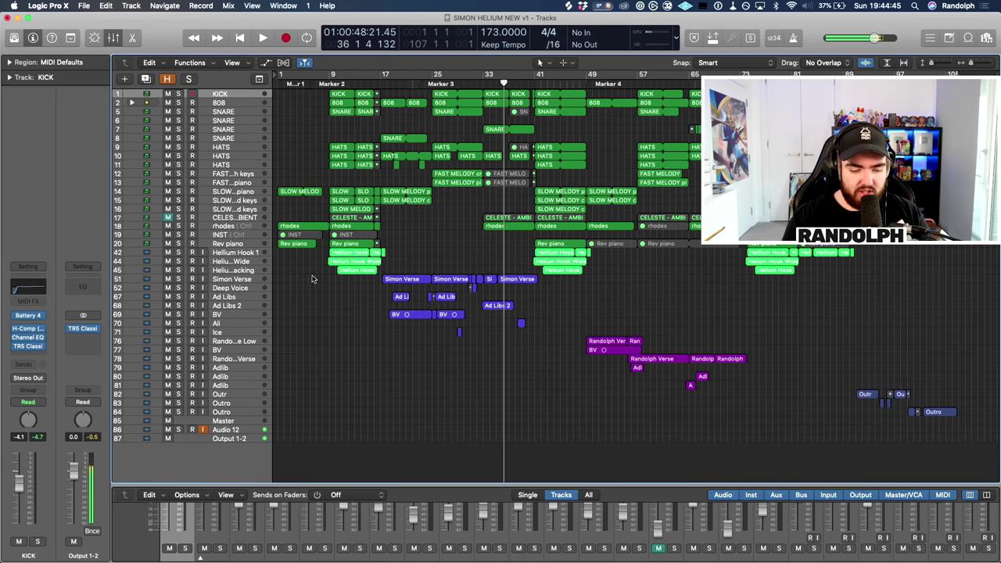
- Select the Helium Hook, Simon Verse, Ad Lib and BV vocal regions, then deselect them
drag(309, 254, 735, 307)
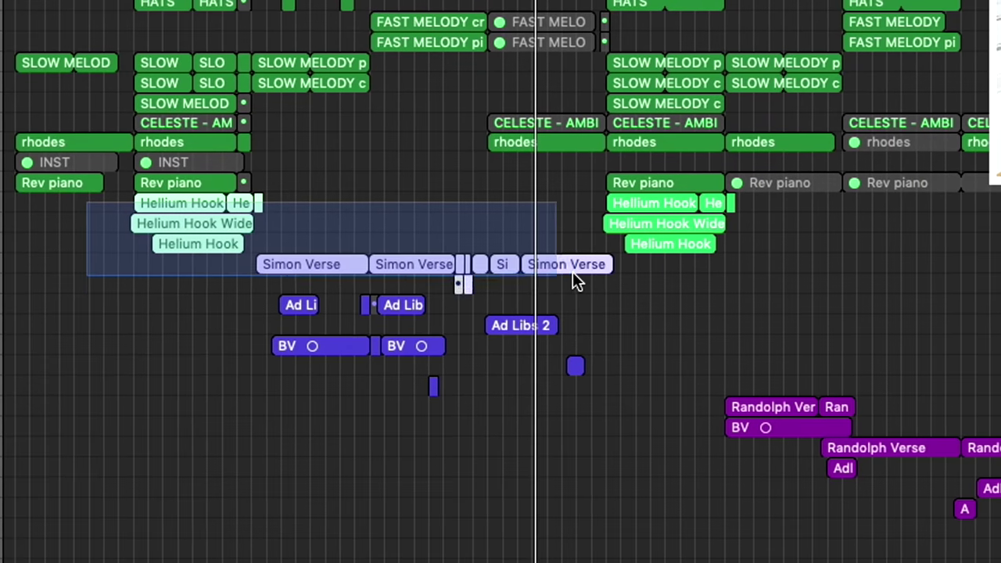
drag(1000, 317, 1000, 293)
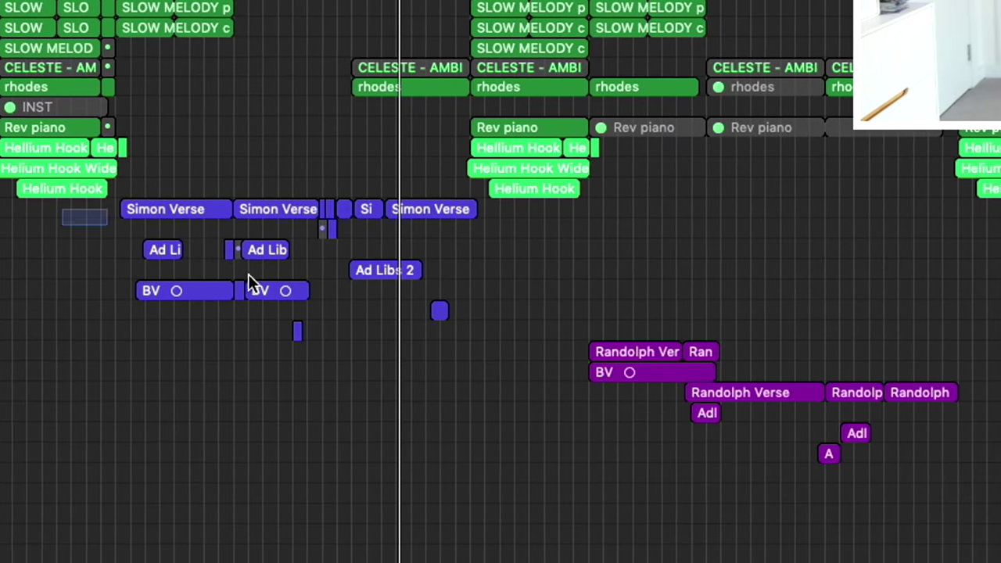
click(293, 286)
click(547, 423)
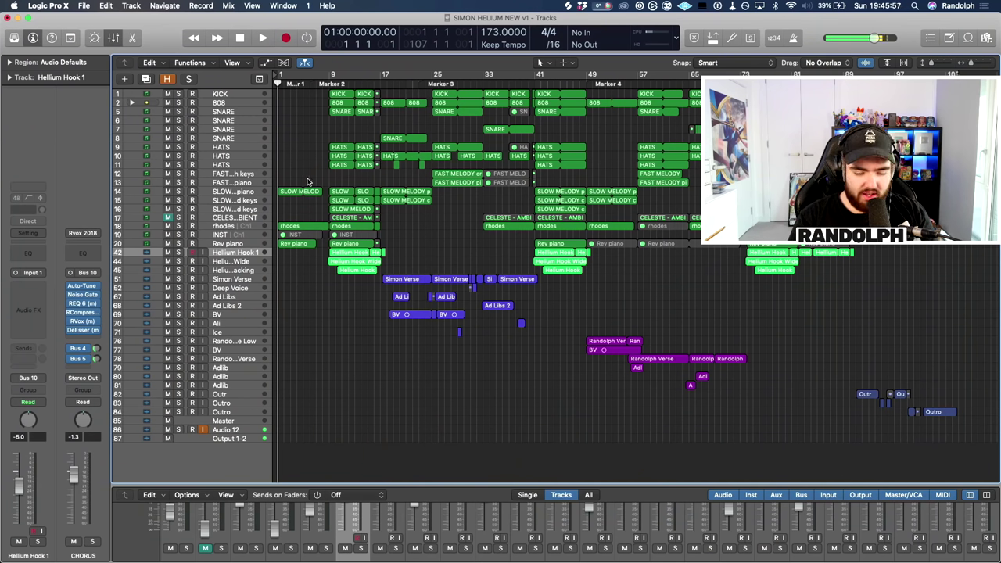
- Play the song, zoom in horizontally, and solo track 14 SLOW MELODY piano
key(space)
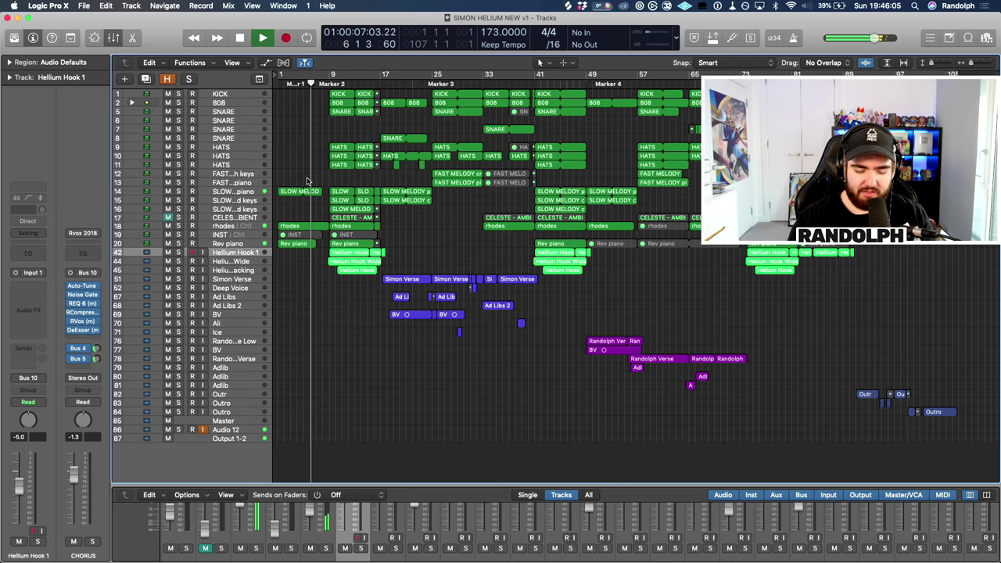
key(super+Right)
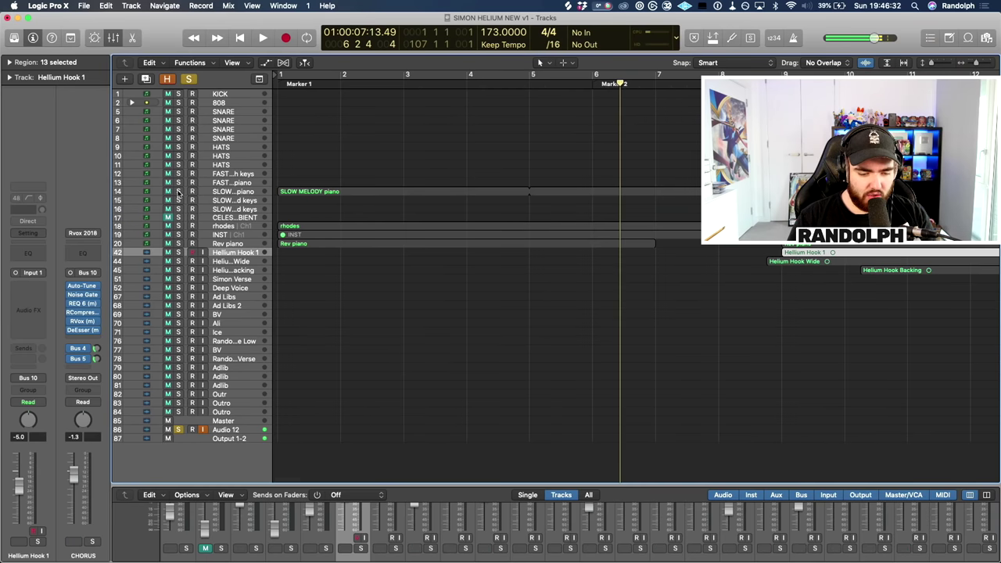
click(179, 191)
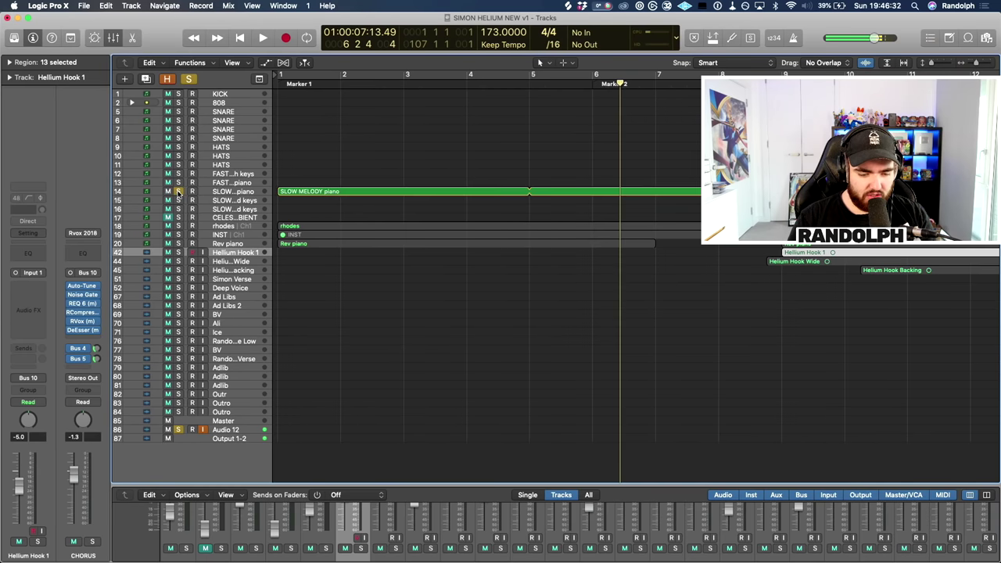
- Restart playback with SLOW MELODY piano selected and move its Omnisphere window onto the screen
key(space)
click(227, 192)
key(space)
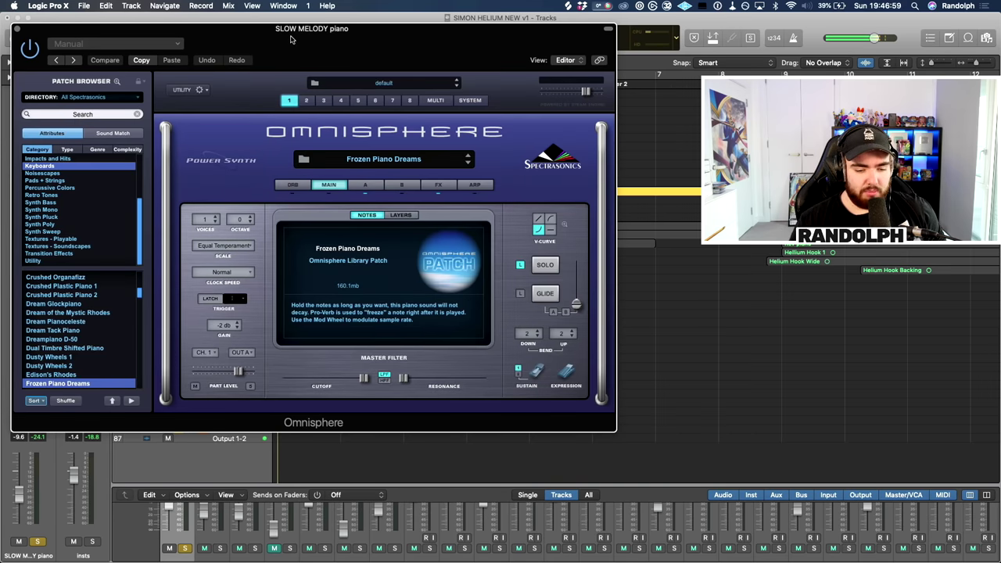
drag(290, 39, 419, 56)
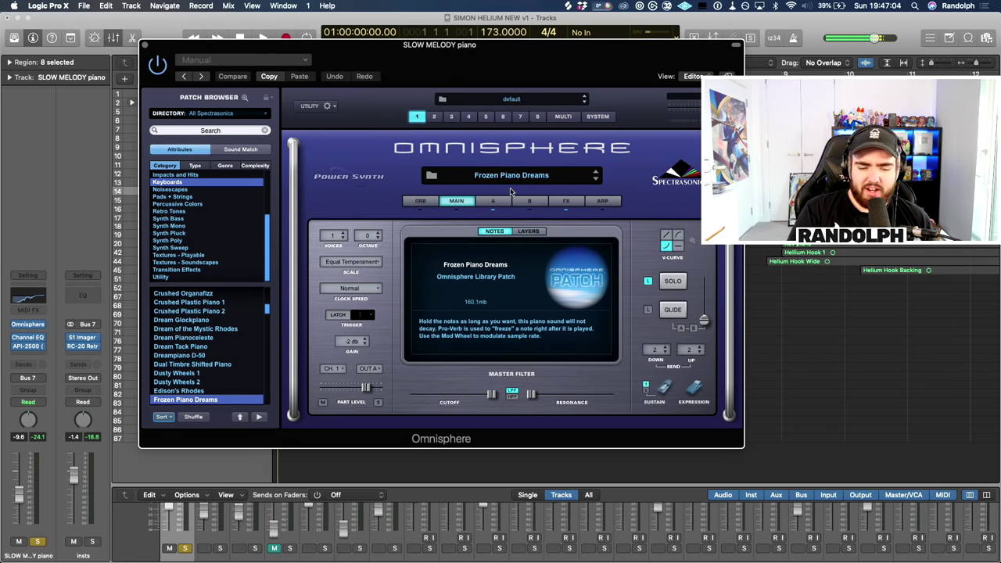
- Switch between Omnisphere's Layer A and Layer B synth settings, ending on A, then close the window
click(497, 202)
click(528, 202)
click(494, 203)
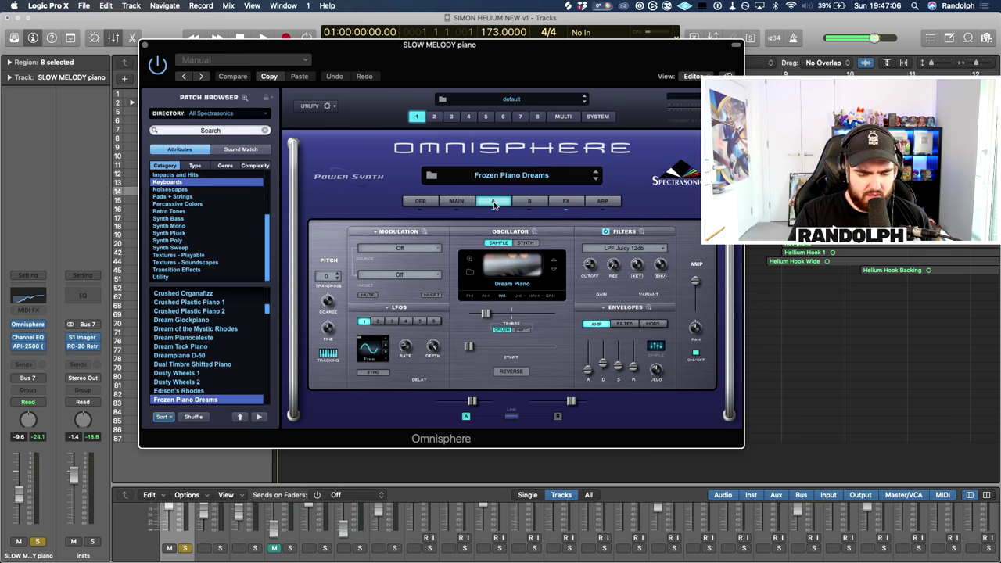
click(144, 46)
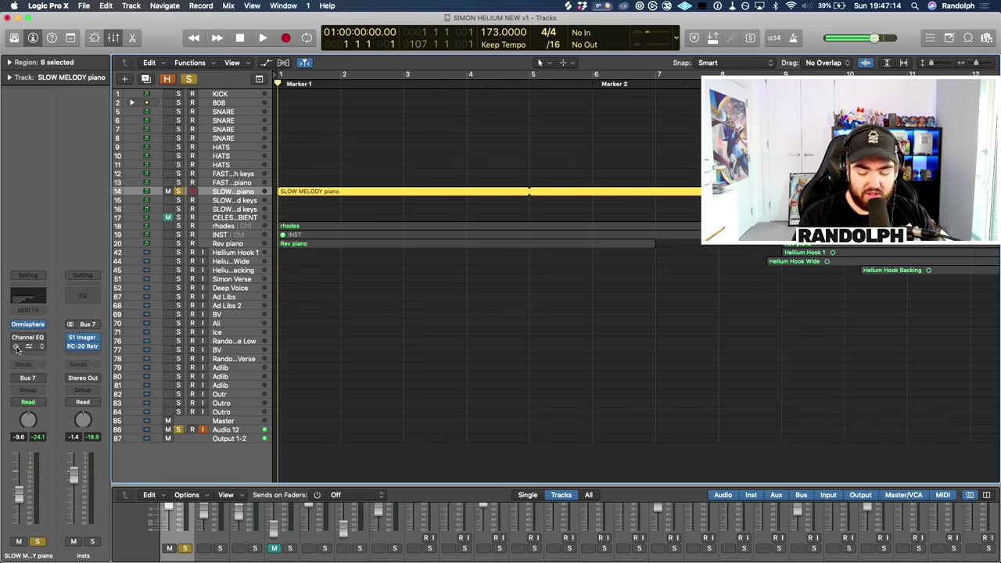
key(space)
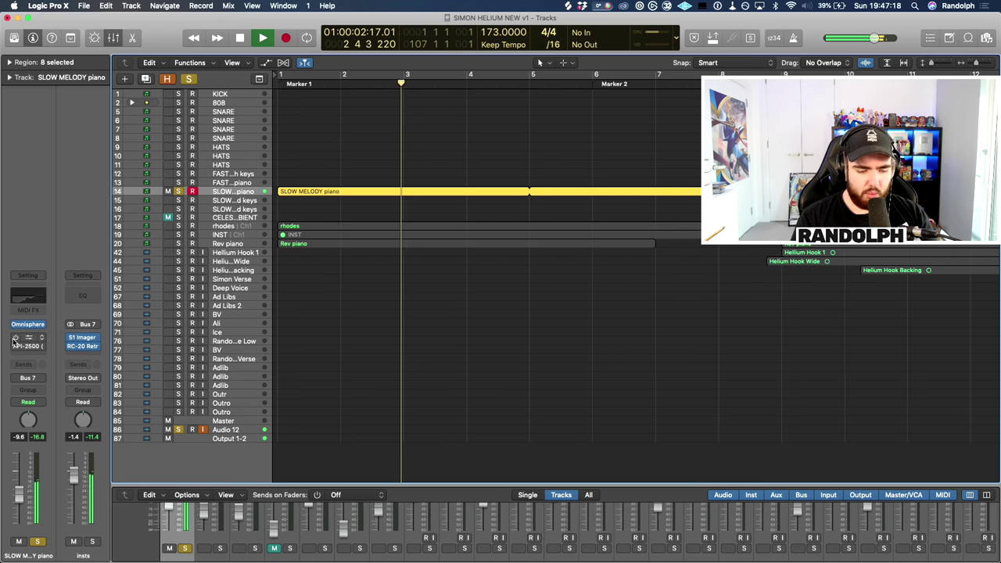
key(Return)
key(space)
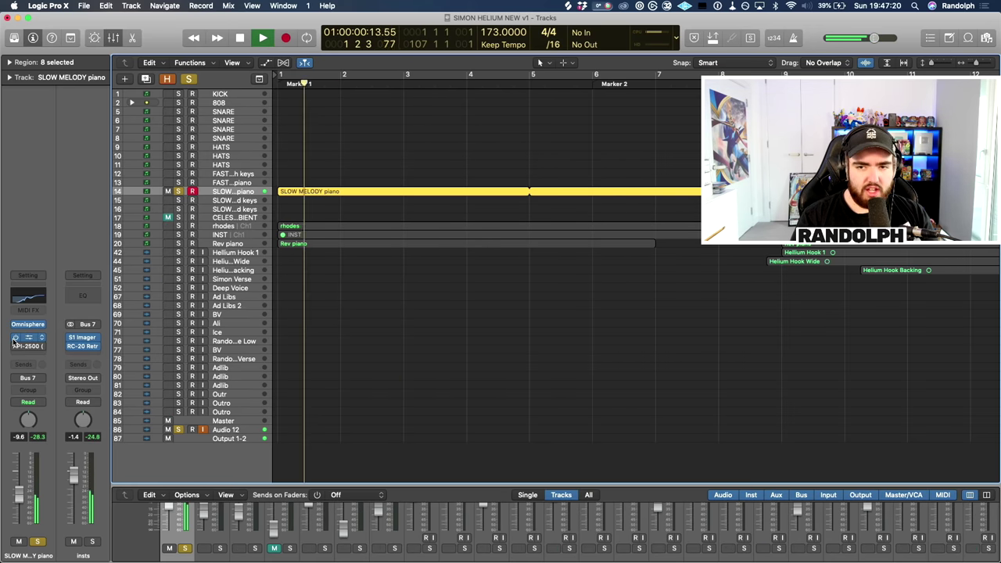
key(space)
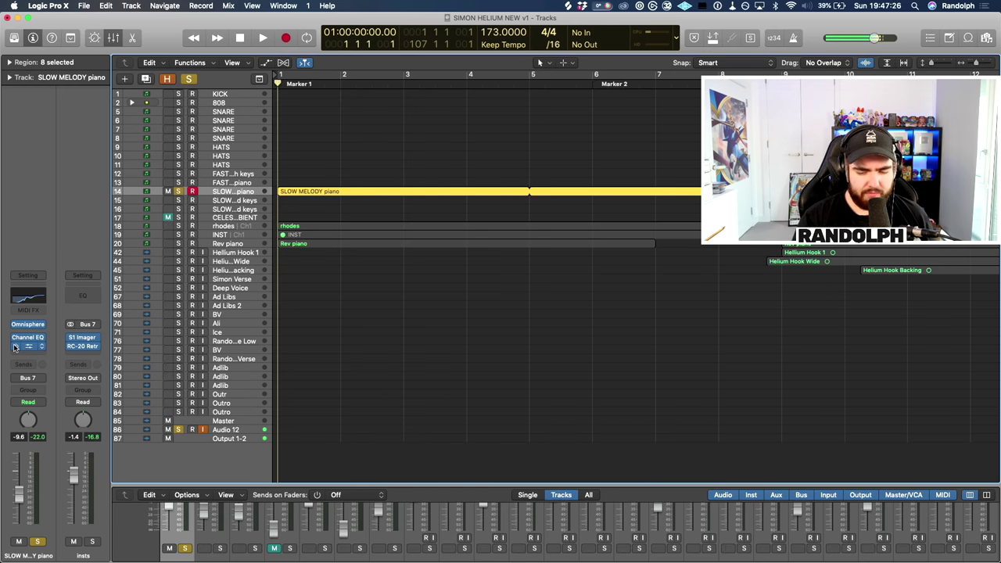
key(space)
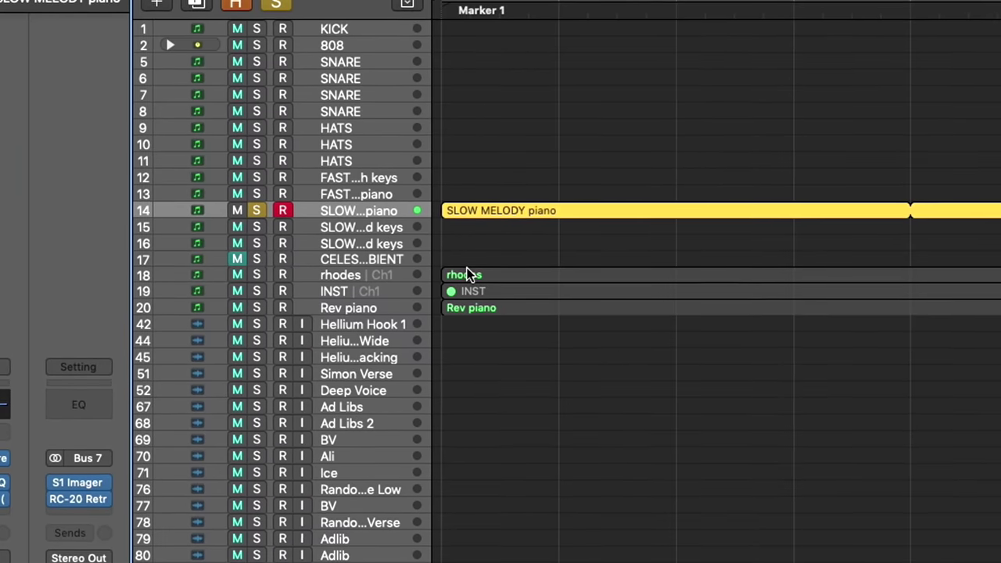
- Solo track 18 rhodes, play it briefly, then stop playback
click(253, 276)
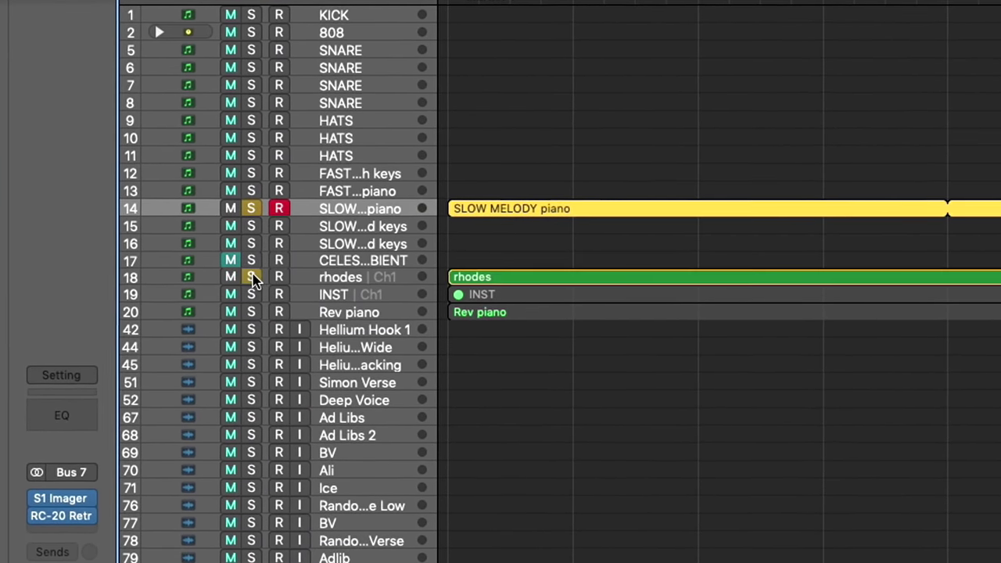
key(space)
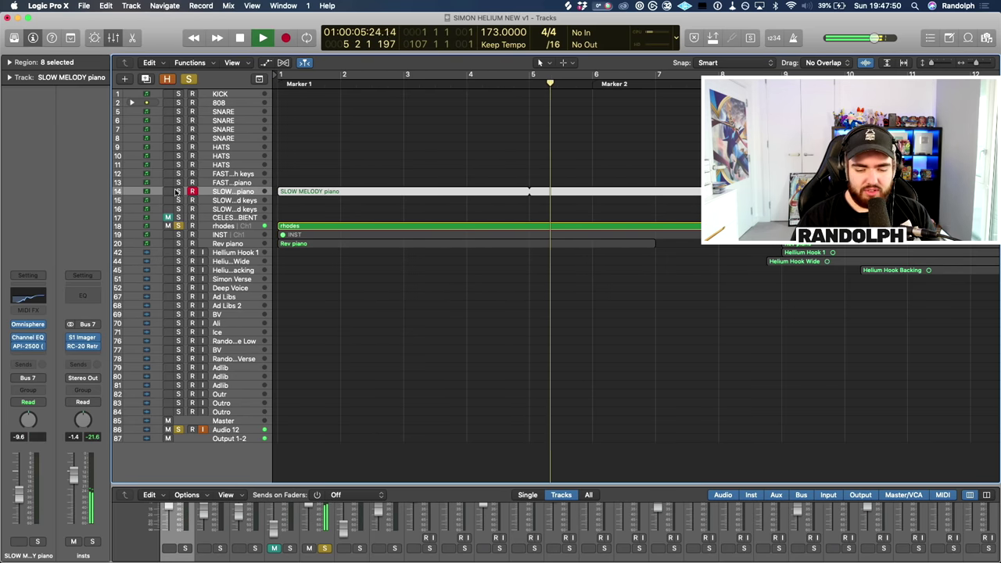
key(space)
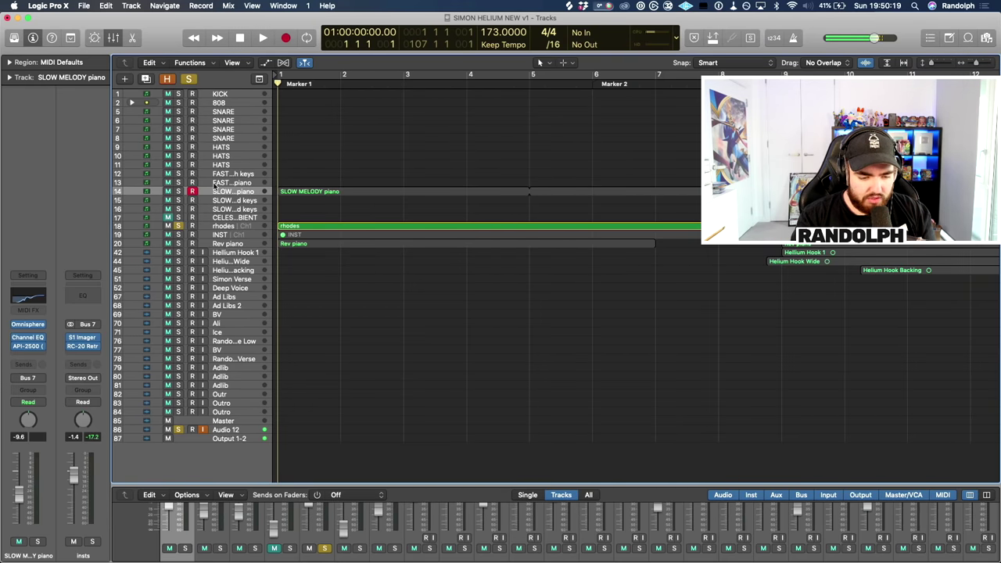
- Re-solo SLOW MELODY piano, select it and the rhodes track, and play the keys
click(178, 190)
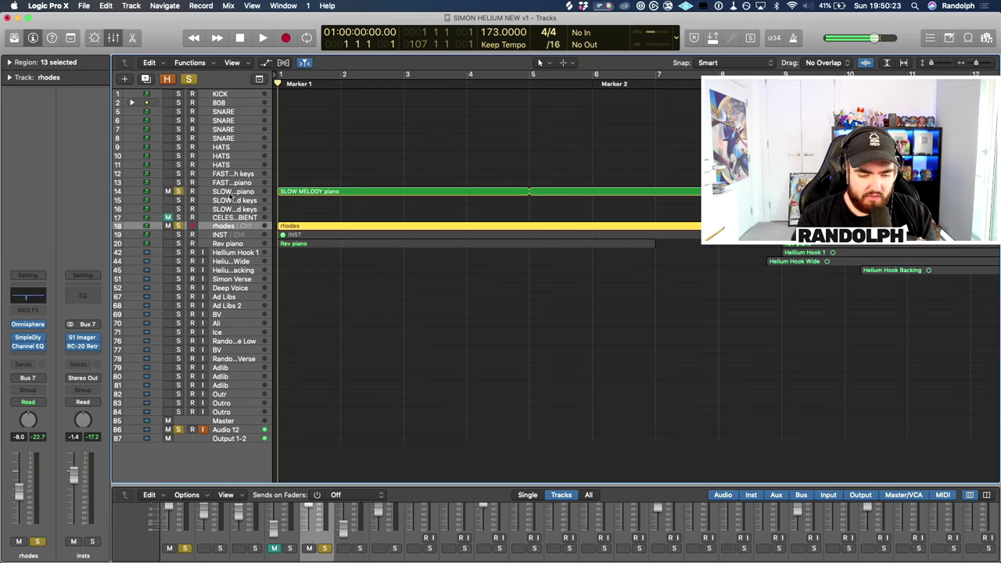
click(232, 194)
click(234, 226)
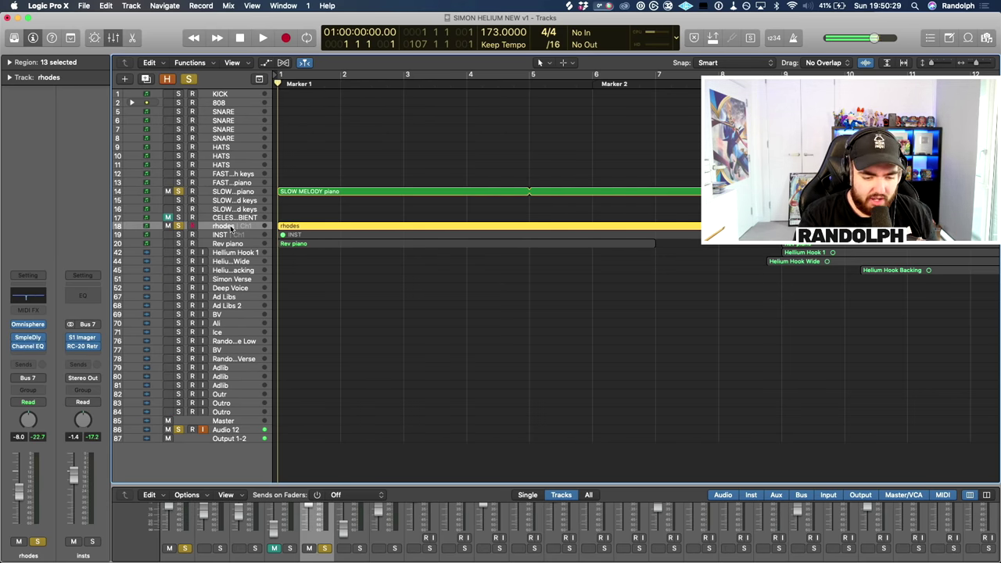
key(space)
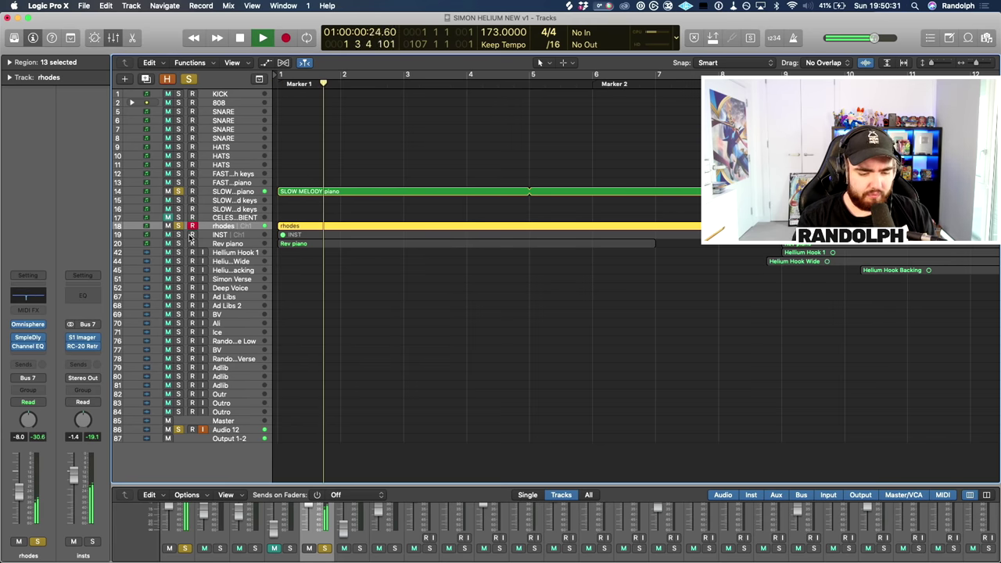
- Unsolo rhodes and SLOW MELODY piano, solo Rev piano instead, and replay
click(179, 226)
click(178, 193)
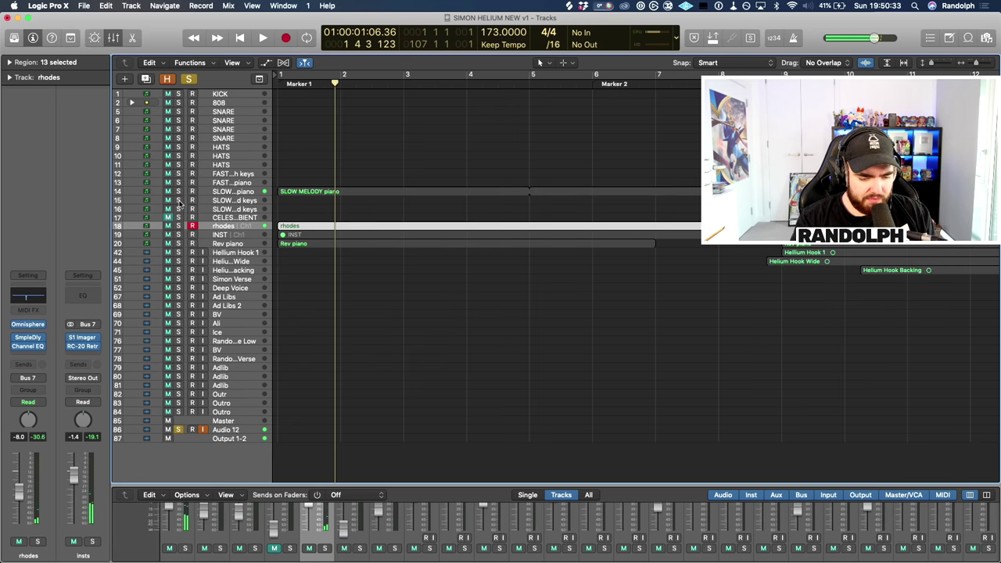
click(178, 243)
key(space)
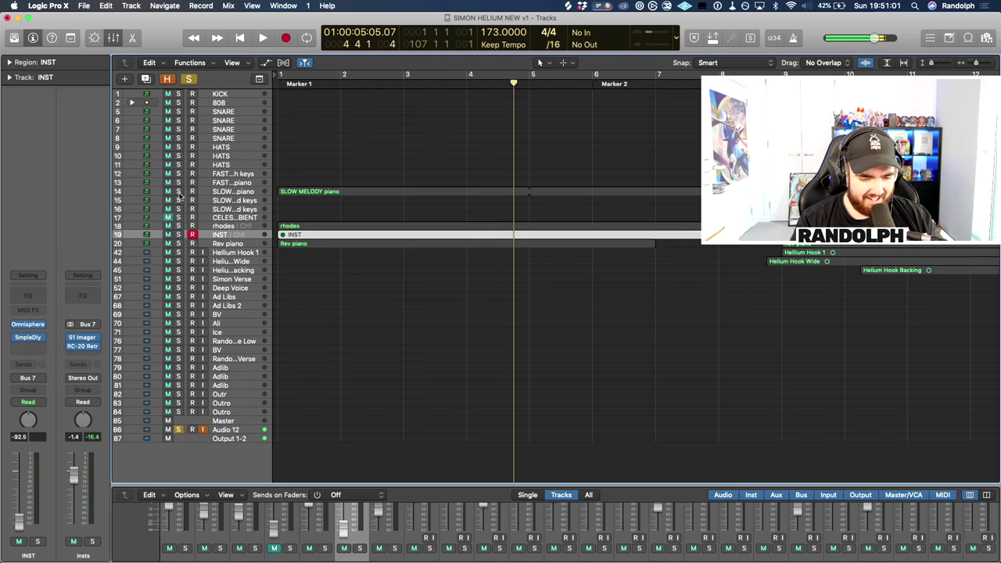
- Solo SLOW MELODY piano, rhodes and Rev piano together again
click(178, 191)
click(178, 226)
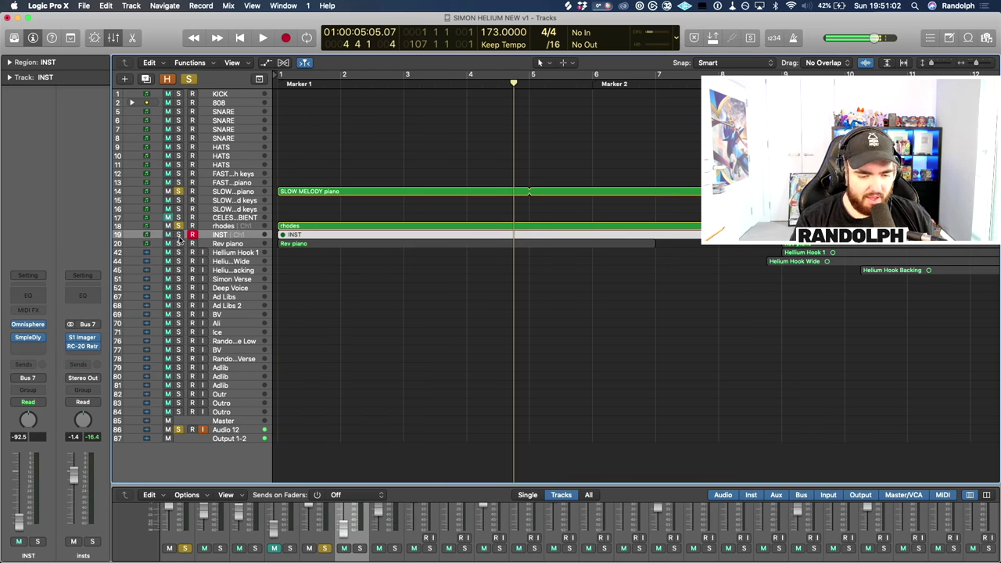
click(180, 243)
- Play from bar 9, jump ahead to bar 21, stop, and zoom in horizontally
scroll(626, 233, down, 5)
scroll(570, 230, up, 5)
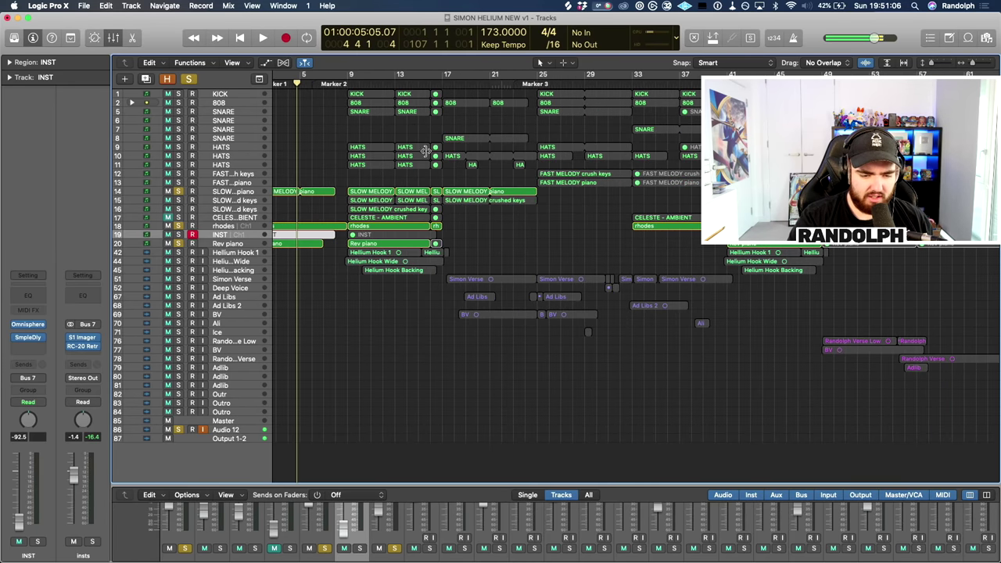
key(shift+space)
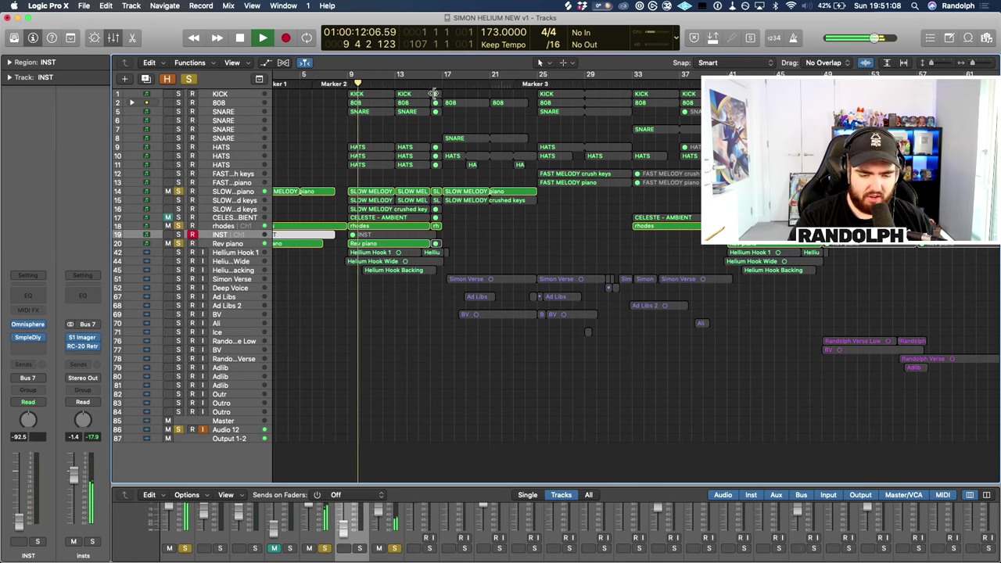
click(493, 84)
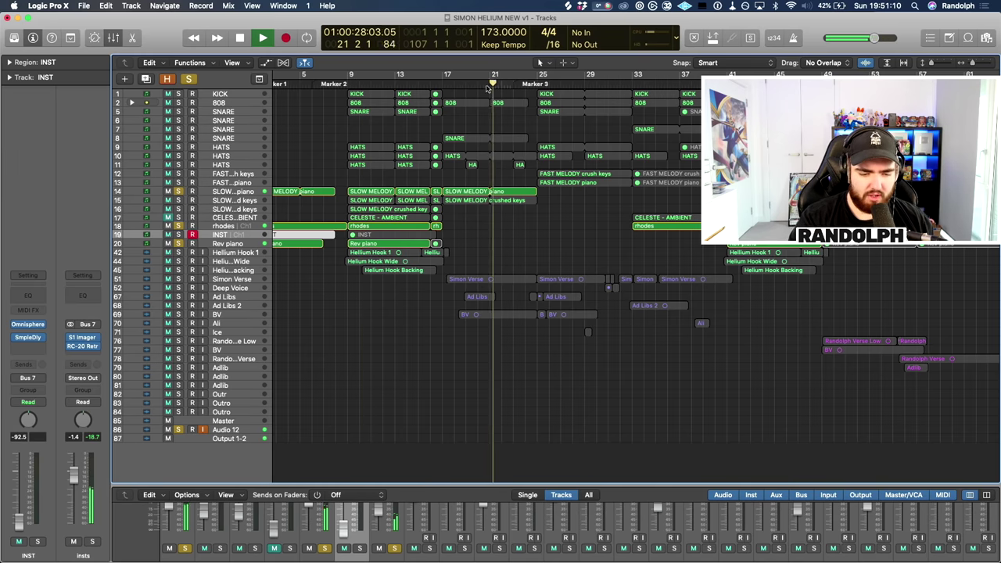
key(space)
key(super+Right)
key(super+Right)
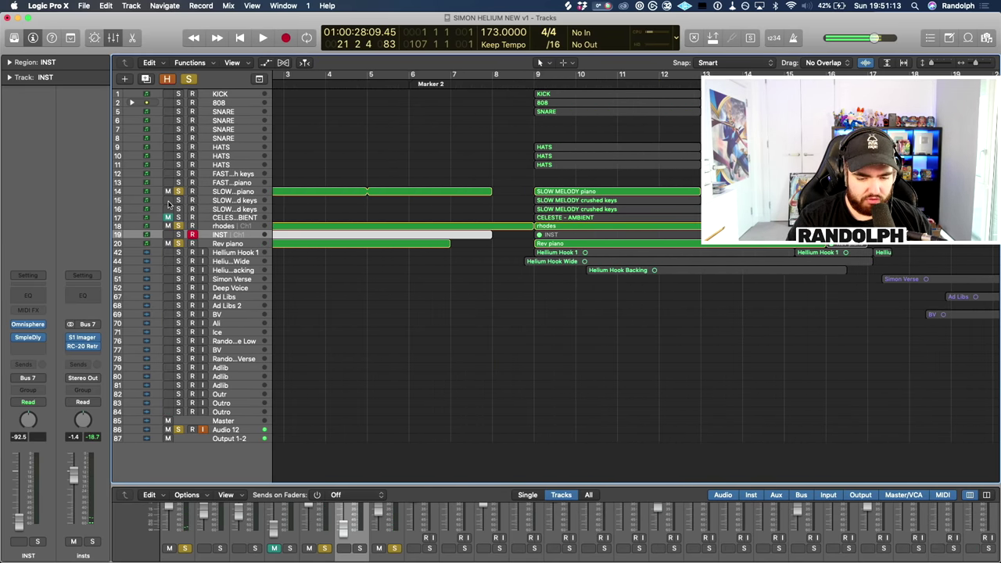
- Solo SLOW MELODY crushed keys, unsolo piano, rhodes and Rev piano, and play
click(178, 200)
click(178, 192)
click(178, 226)
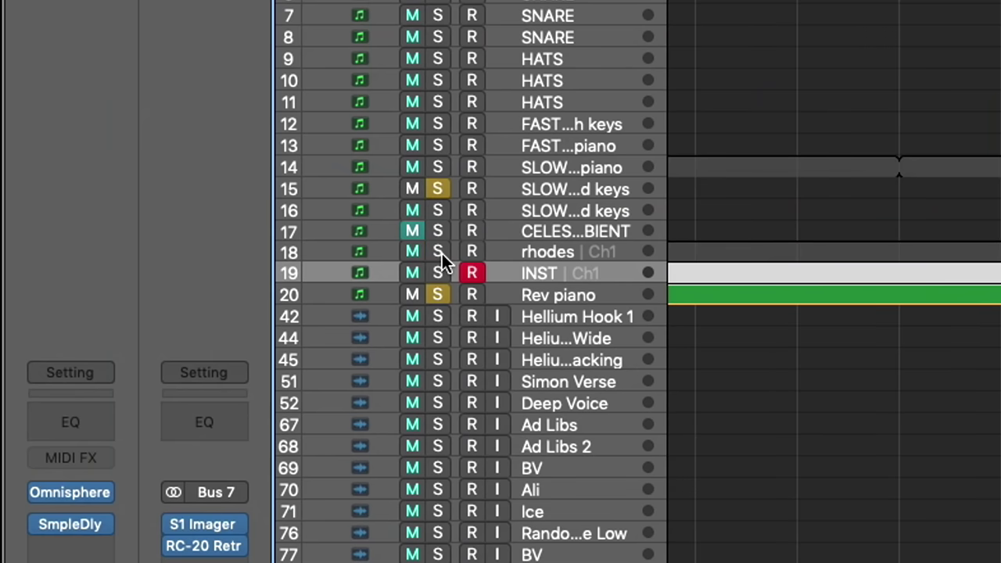
click(438, 294)
key(space)
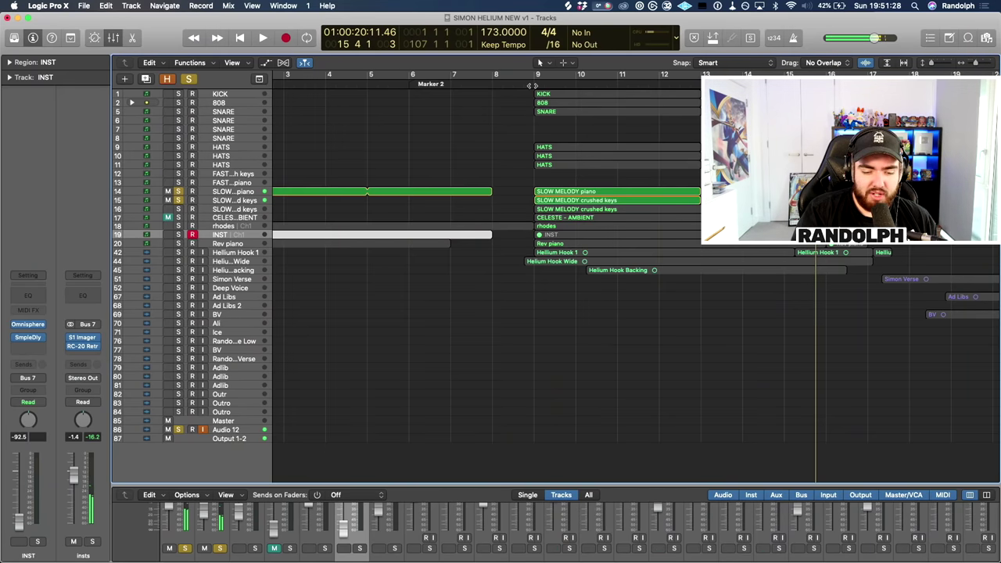
- Play from bar 9, then unsolo both slow melody tracks and restart playback
click(534, 85)
key(space)
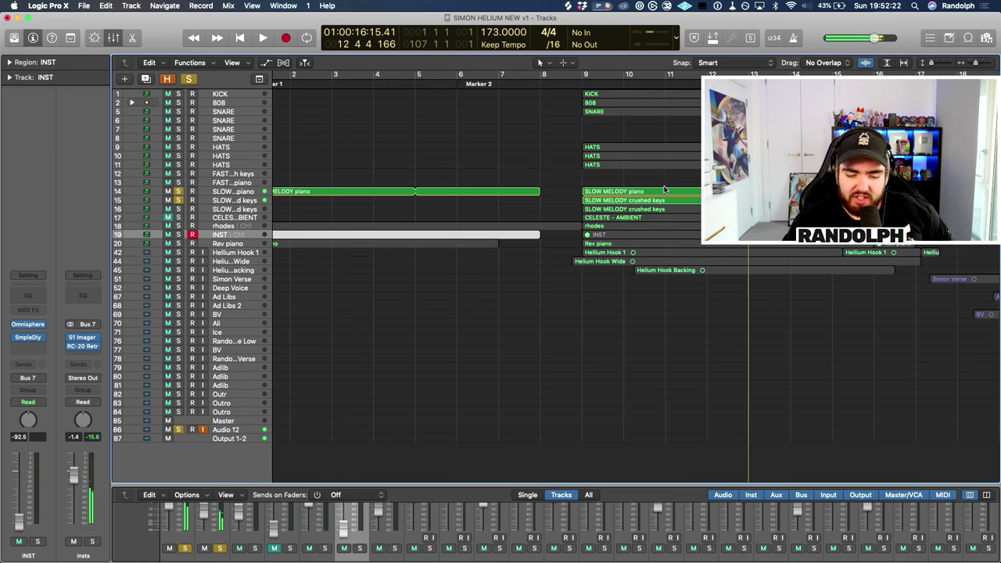
drag(178, 191, 178, 201)
key(space)
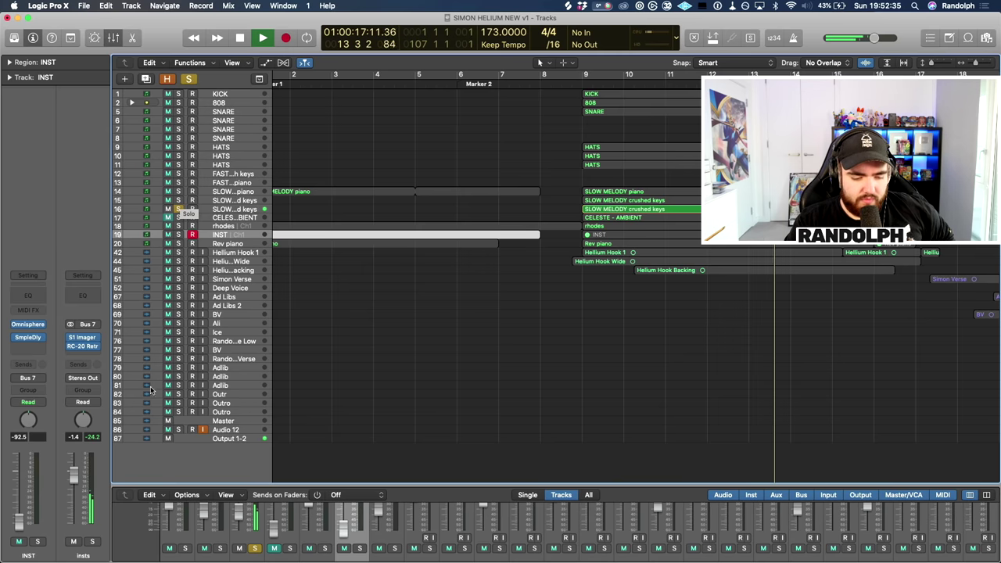
- Solo the Audio 12 track, stop playback, and make SLOW MELODY piano the current track
click(178, 429)
key(space)
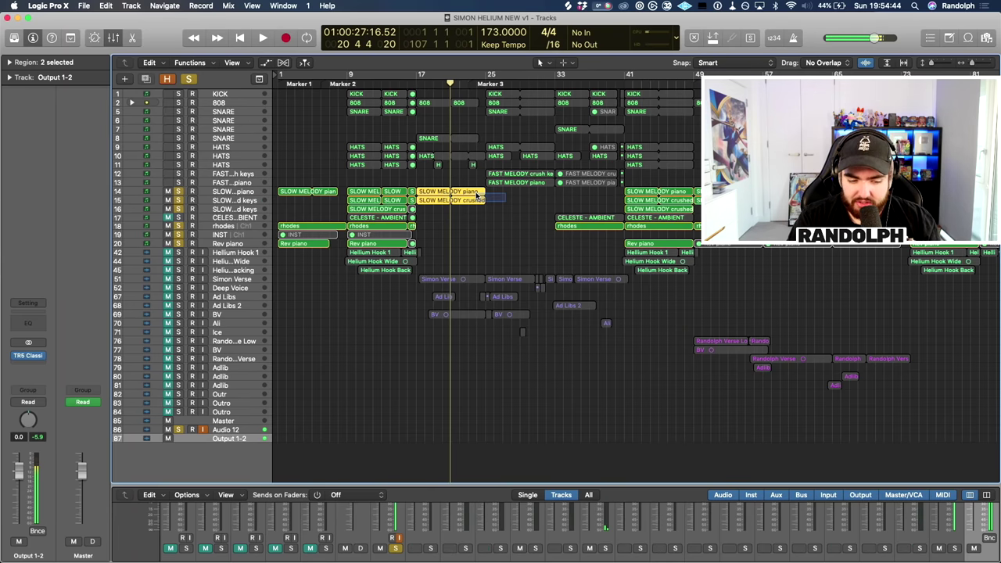
click(500, 193)
- Solo the FAST melody keys and piano tracks, play from bar 23, stop, and zoom to bars 7–29
click(179, 174)
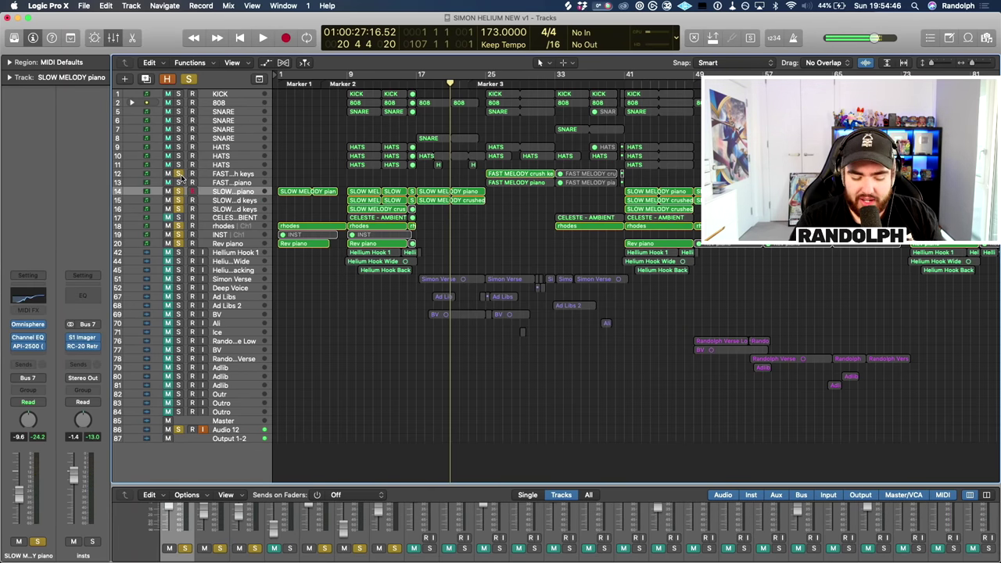
click(179, 182)
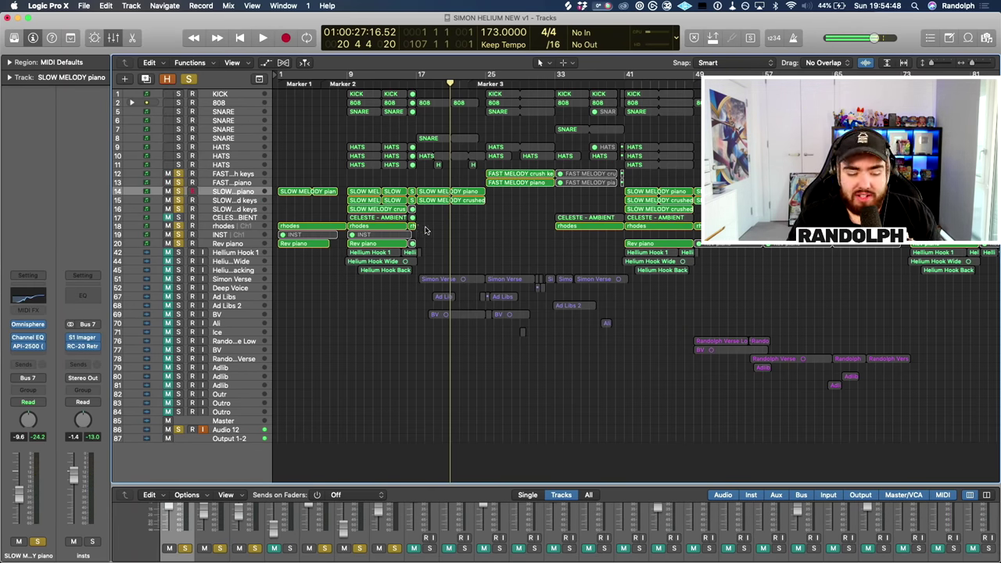
double_click(475, 84)
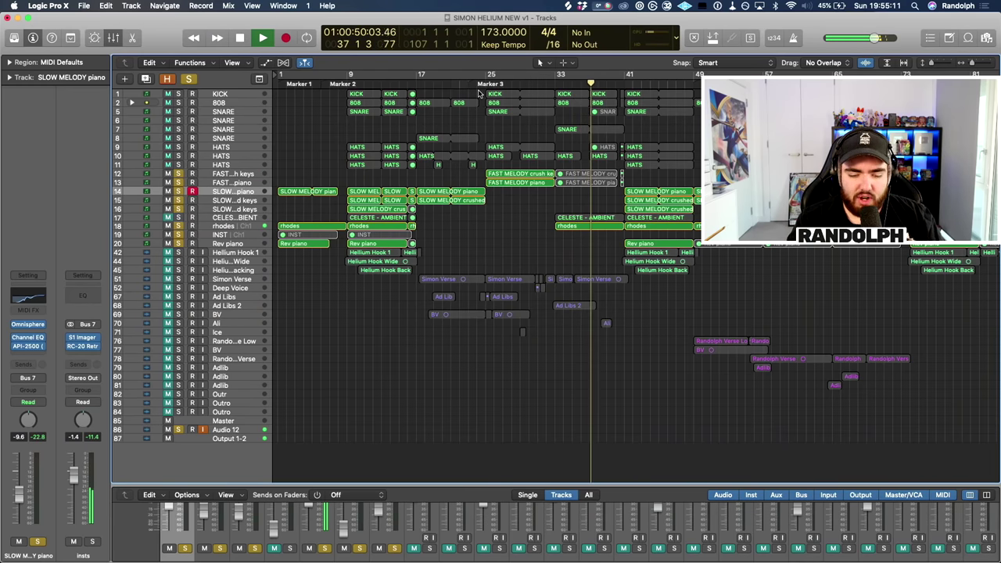
key(space)
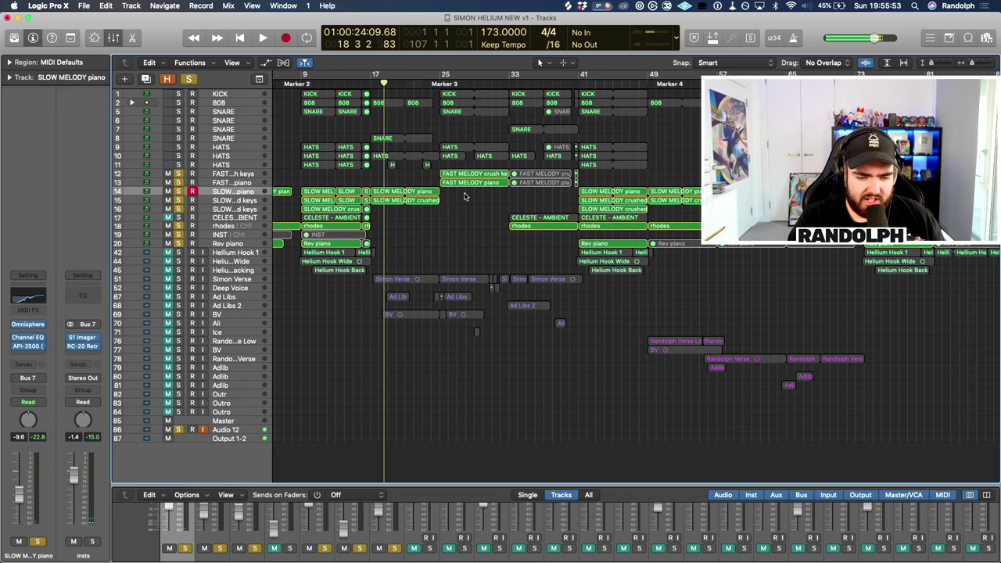
key(super+Right)
key(super+Right)
key(super+Right)
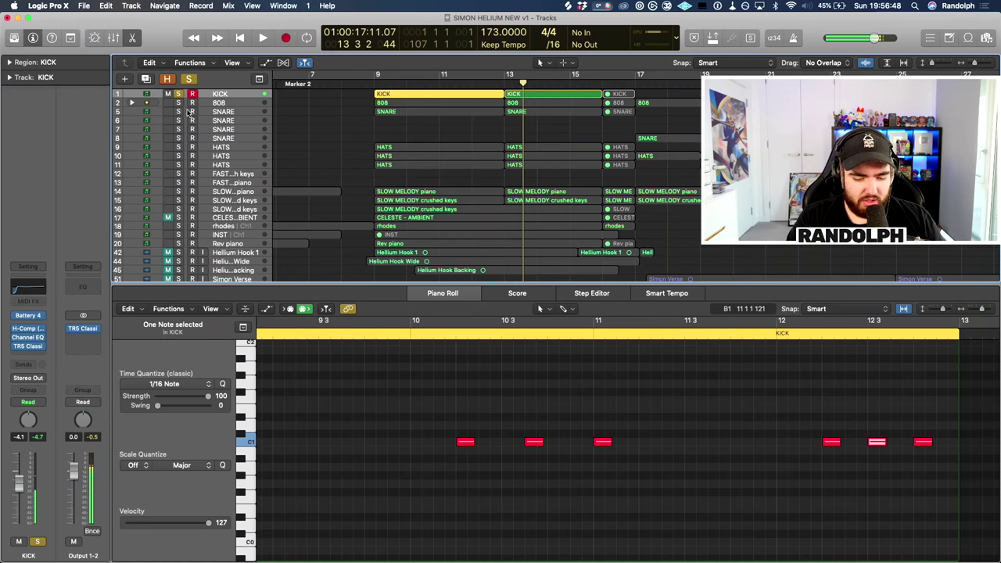
- Show the SNARE notes, play them from bar 9 and again from bar 12, then show the HATS notes
shift+click(180, 112)
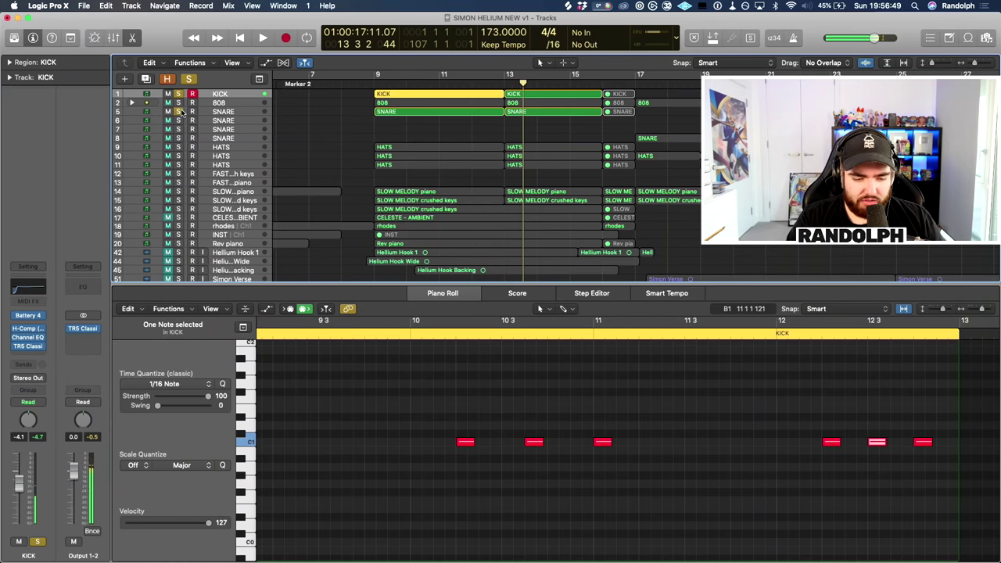
click(223, 115)
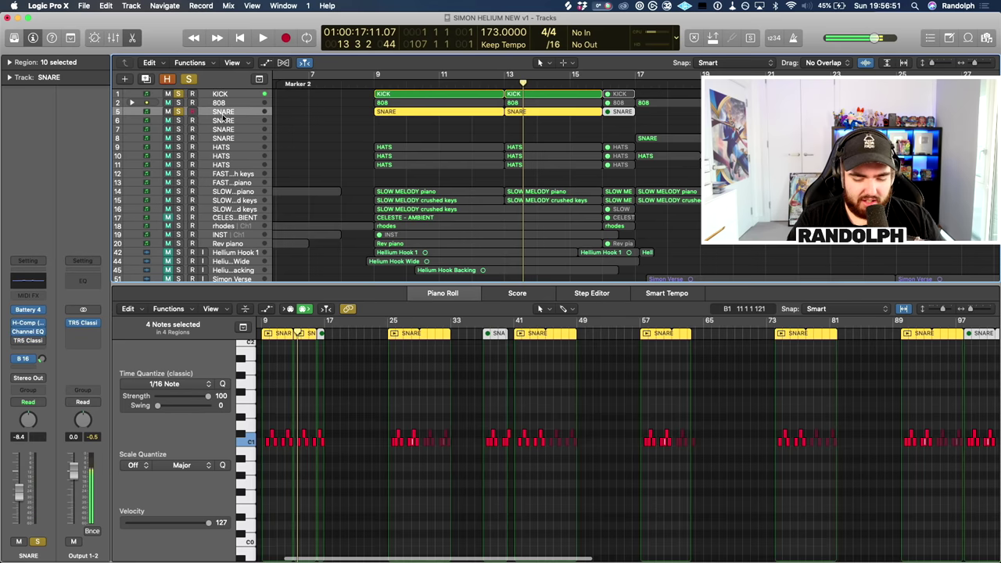
key(space)
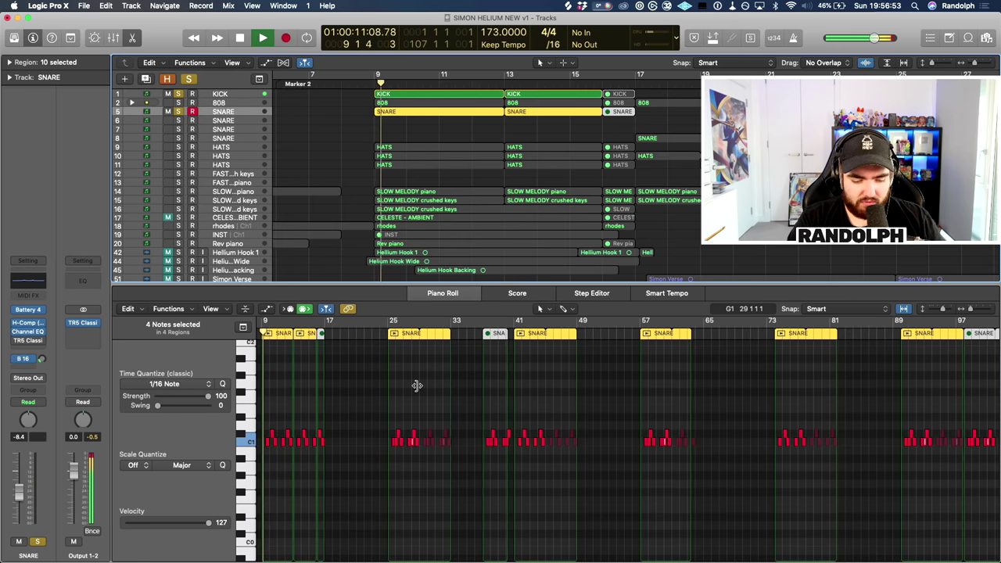
scroll(446, 413, up, 5)
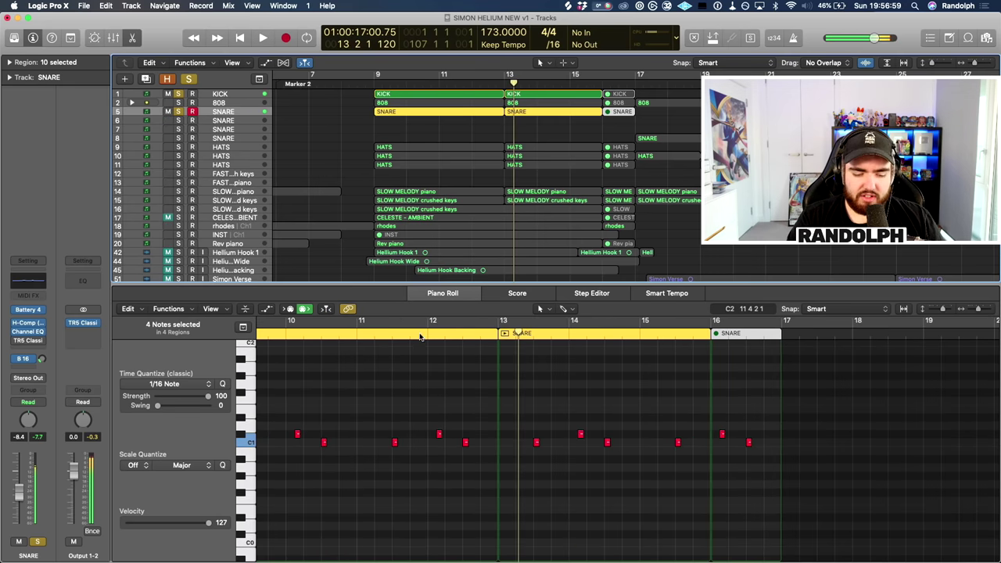
click(426, 333)
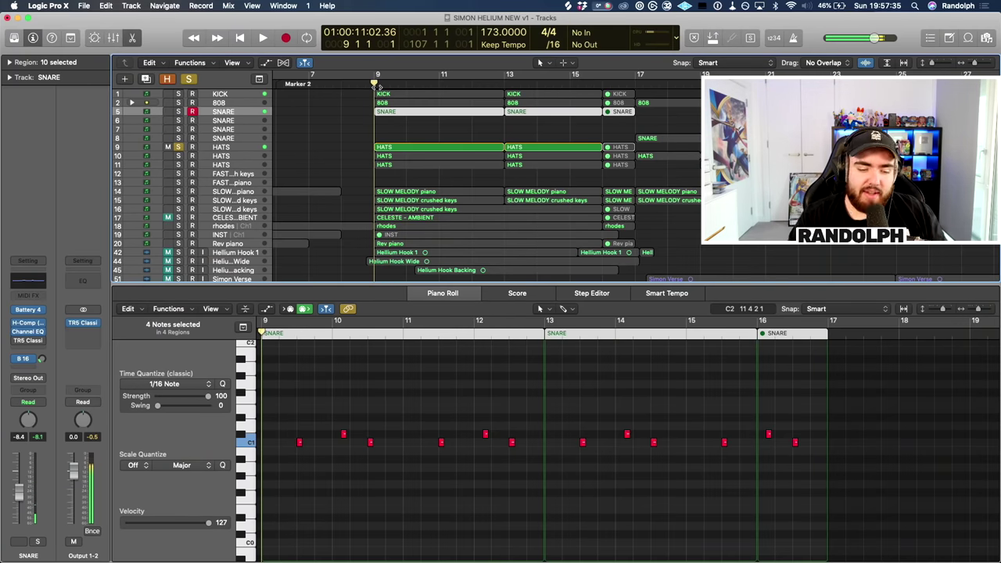
click(404, 151)
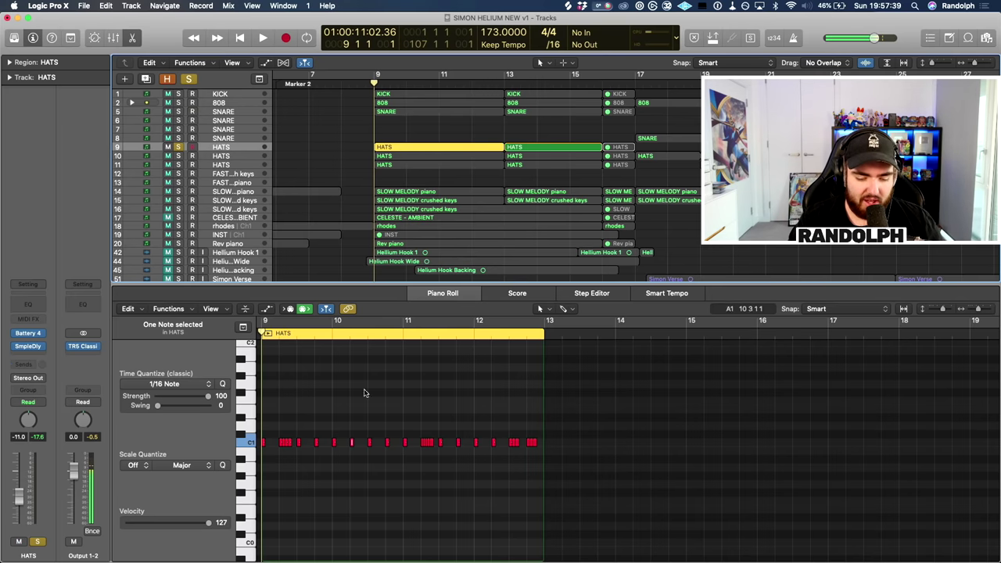
- Fit the HATS region to the editor width with Z and start playback
key(z)
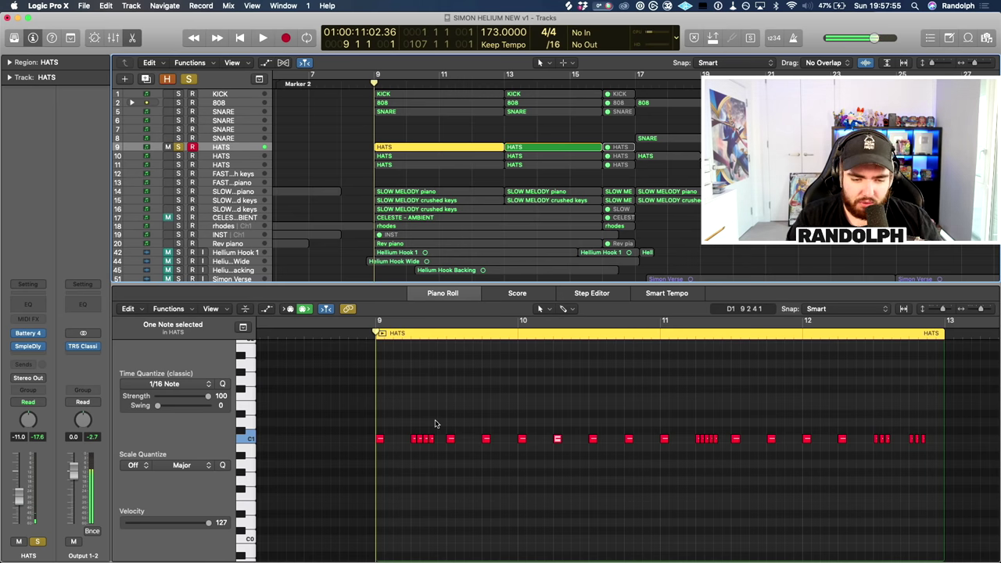
key(space)
scroll(435, 423, up, 3)
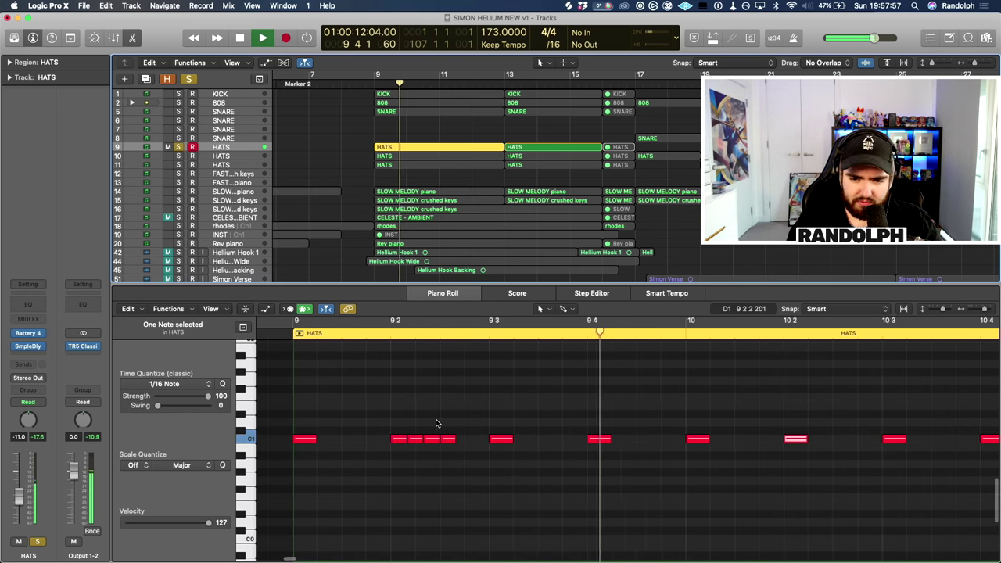
scroll(435, 426, up, 1)
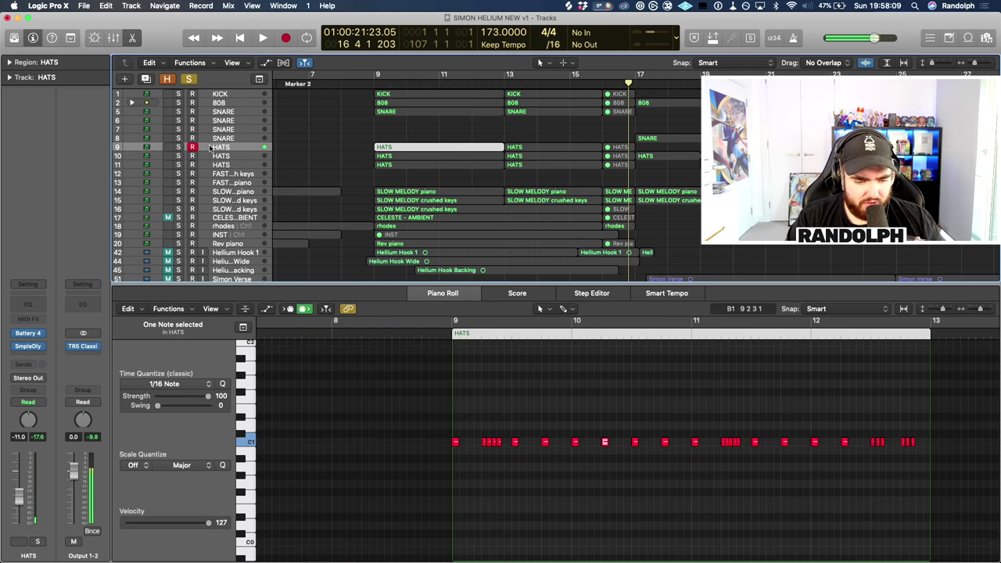
- Solo and record-arm the second HATS track while the hi-hats play, then stop
click(177, 156)
key(space)
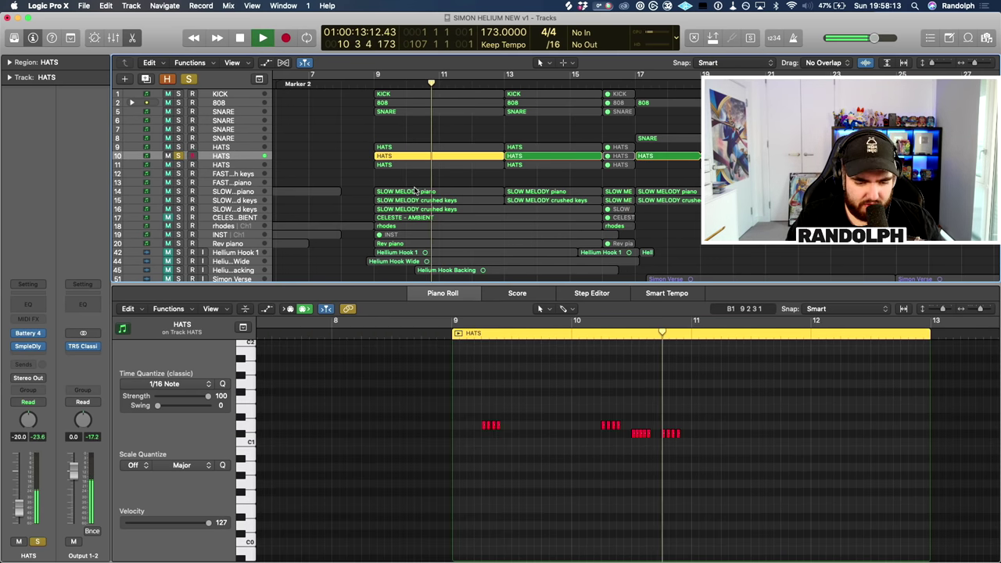
click(191, 154)
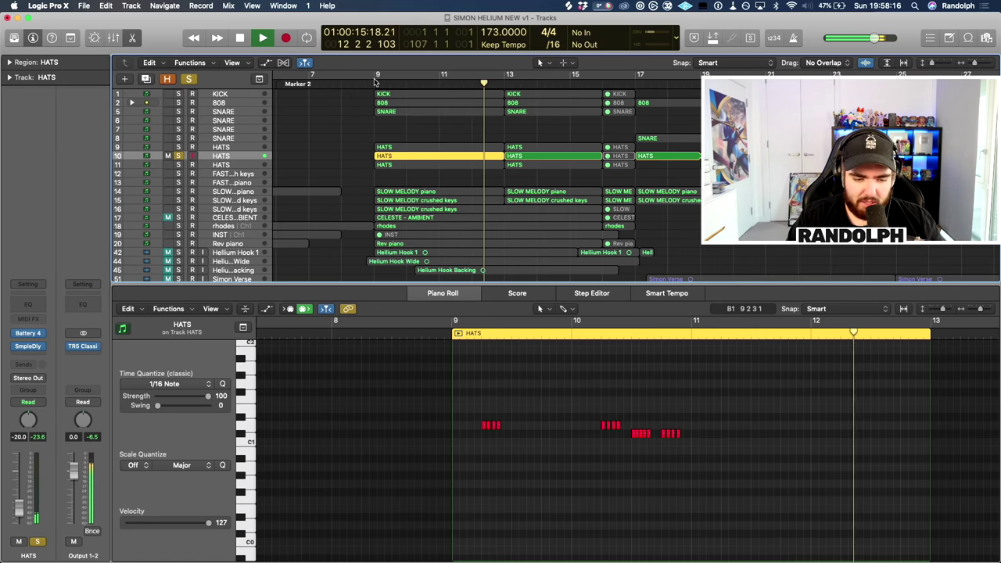
key(space)
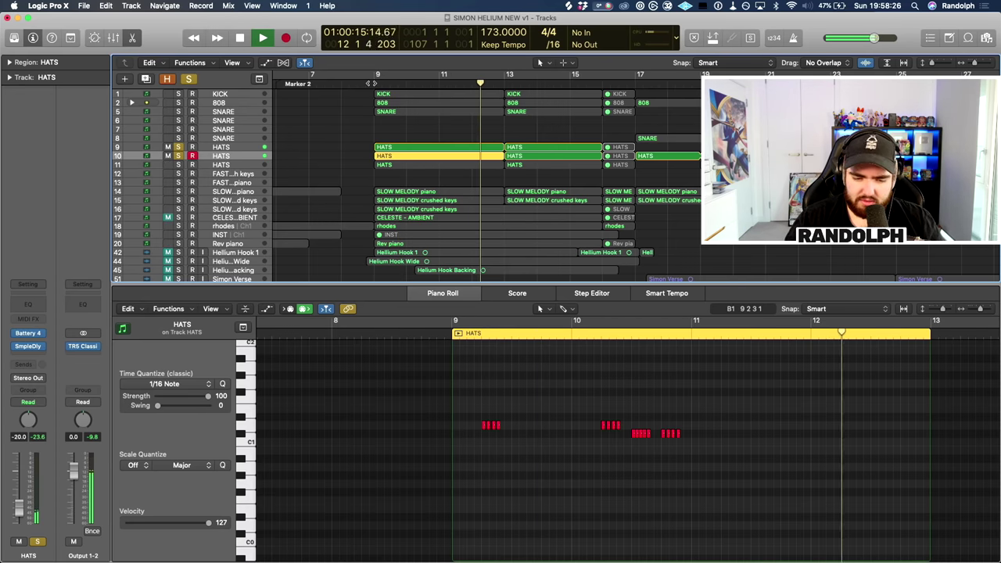
- Solo the third HATS track and play the beat from bar 9
key(space)
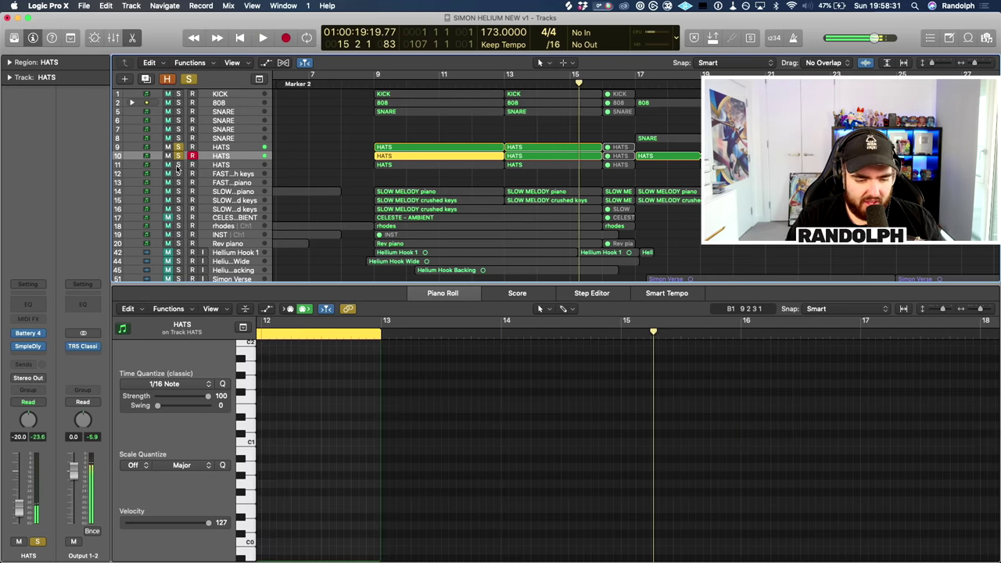
click(177, 165)
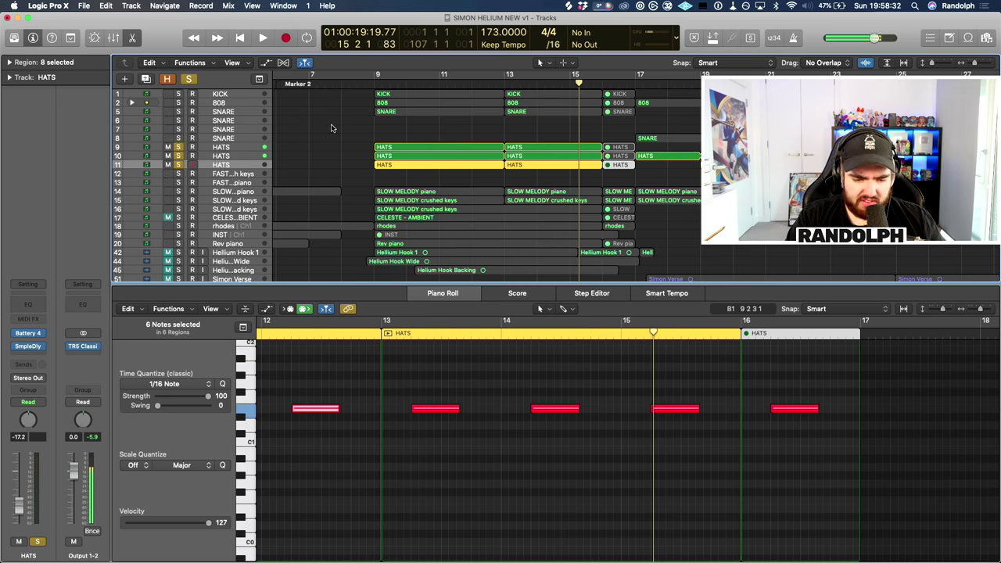
double_click(374, 84)
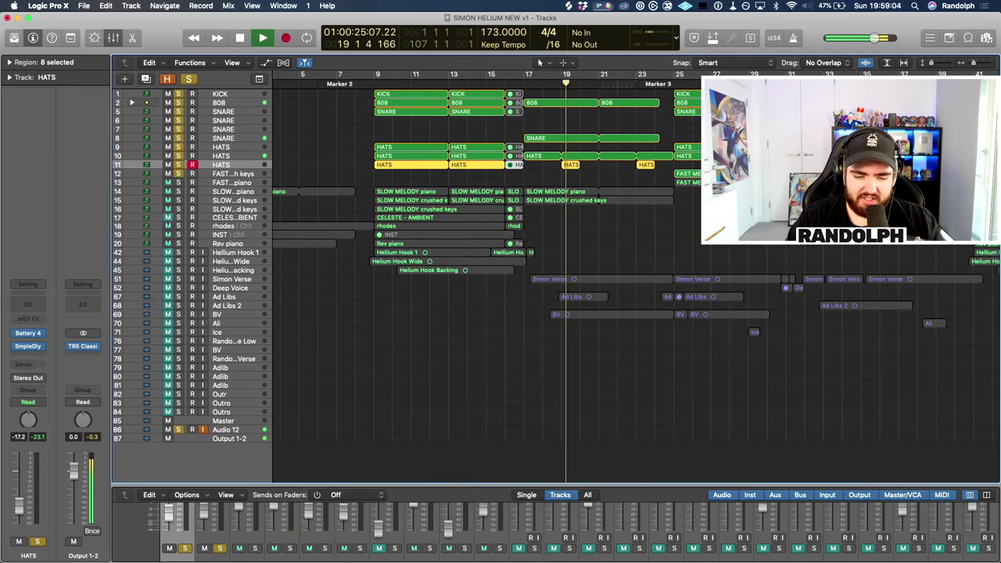
- Bring bars 31–39 into view and select the SNARE region on track 7
scroll(679, 154, right, 2)
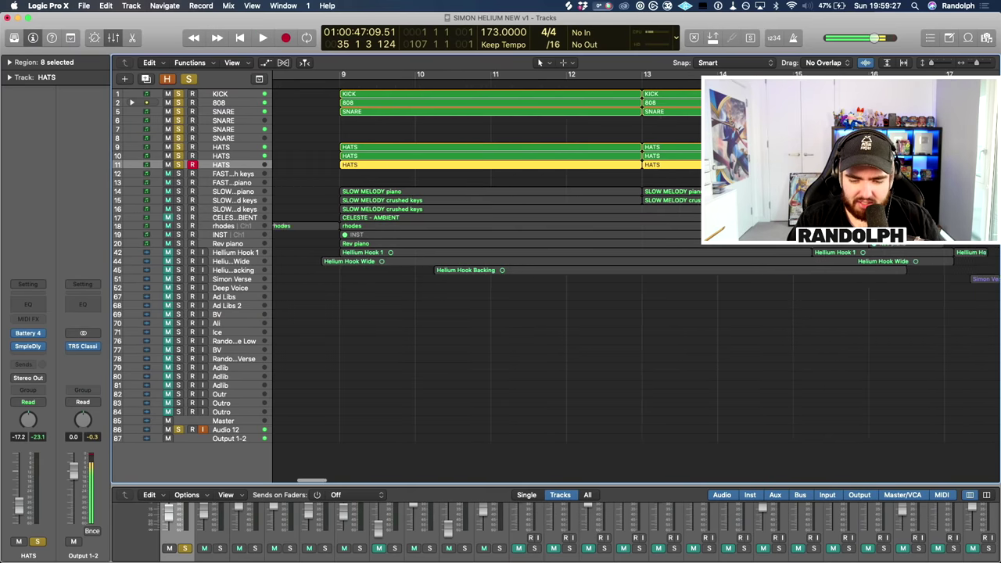
scroll(611, 154, right, 15)
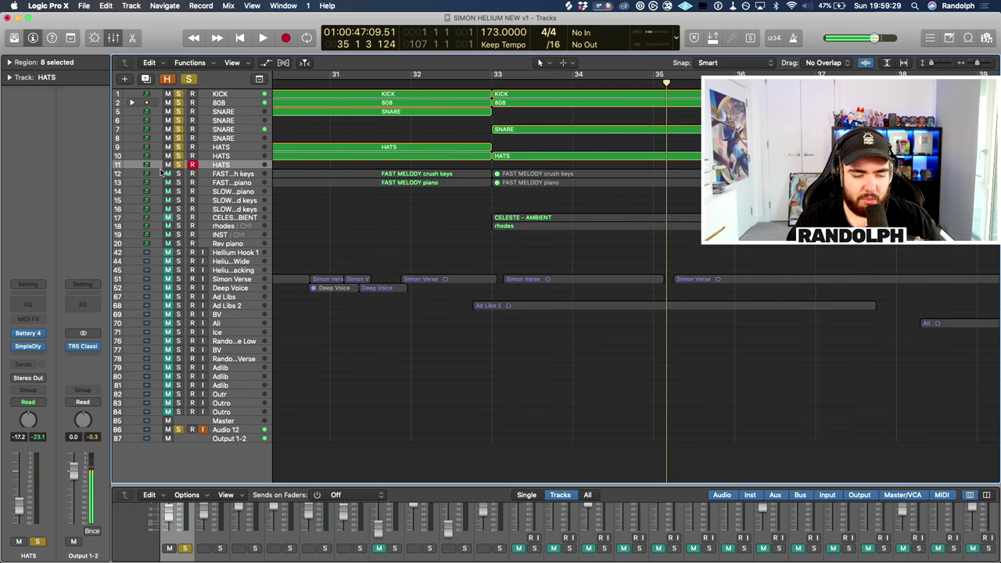
click(610, 130)
- Inspect the snare's Channel EQ 2250 Hz low-pass, then zoom to fit and resume playback
key(e)
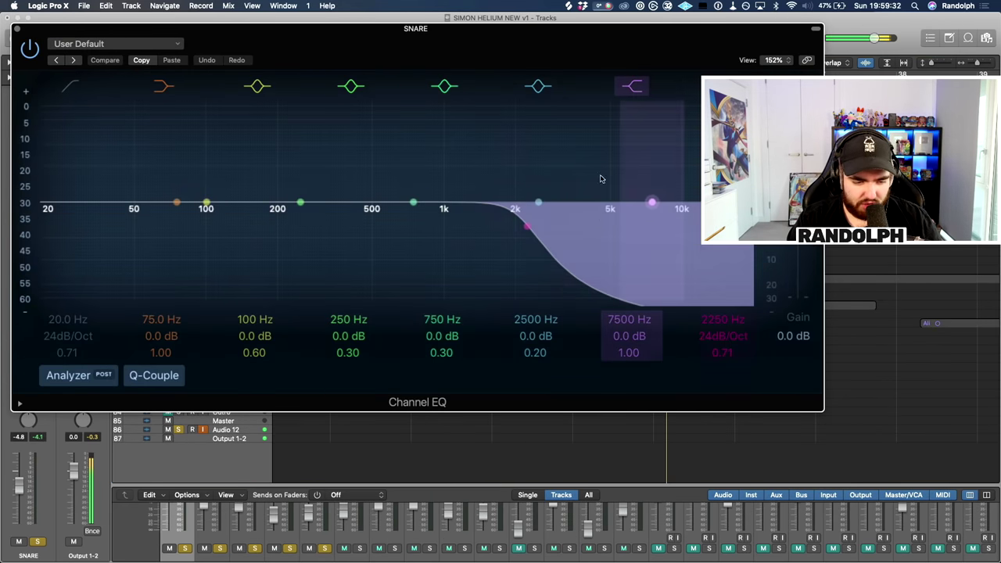
click(17, 30)
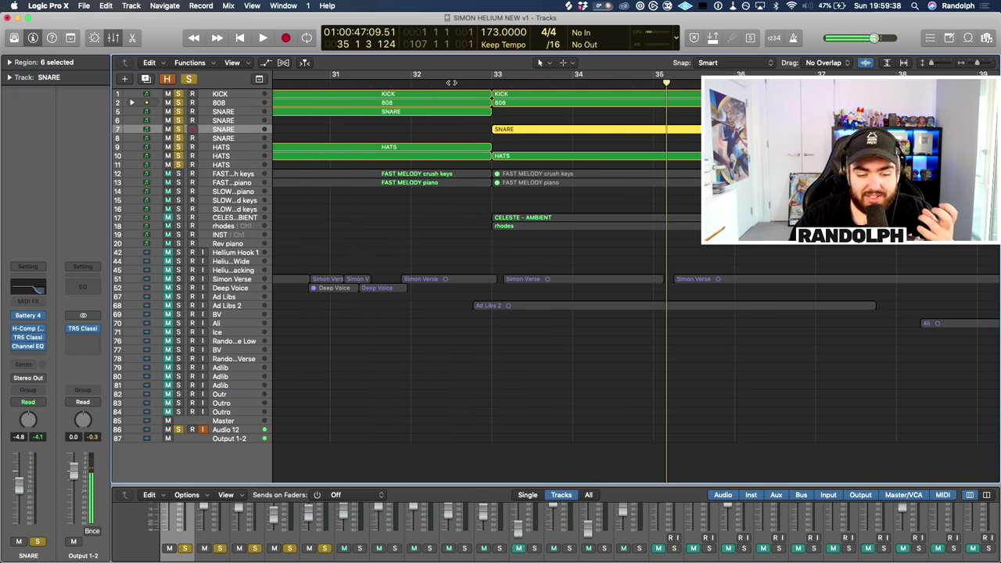
key(z)
key(space)
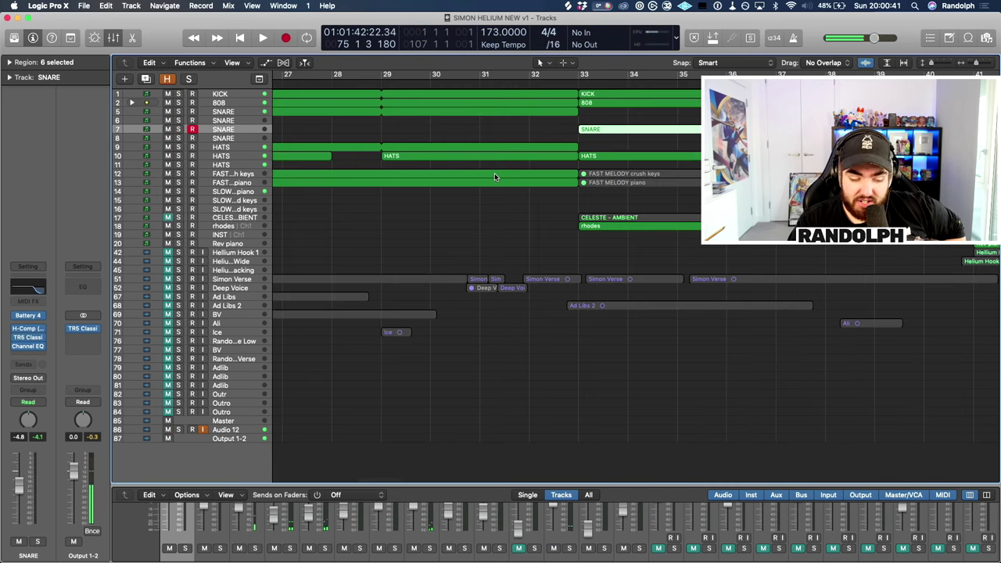
- Select then deselect the drum regions from bar 9, and zoom the arrangement out horizontally
scroll(494, 176, left, 15)
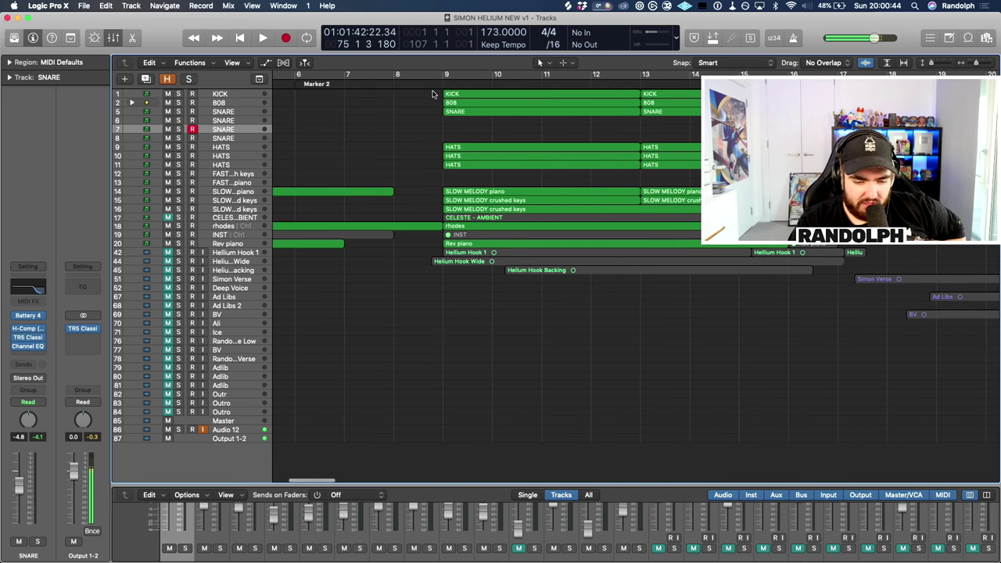
drag(435, 92, 470, 249)
click(421, 309)
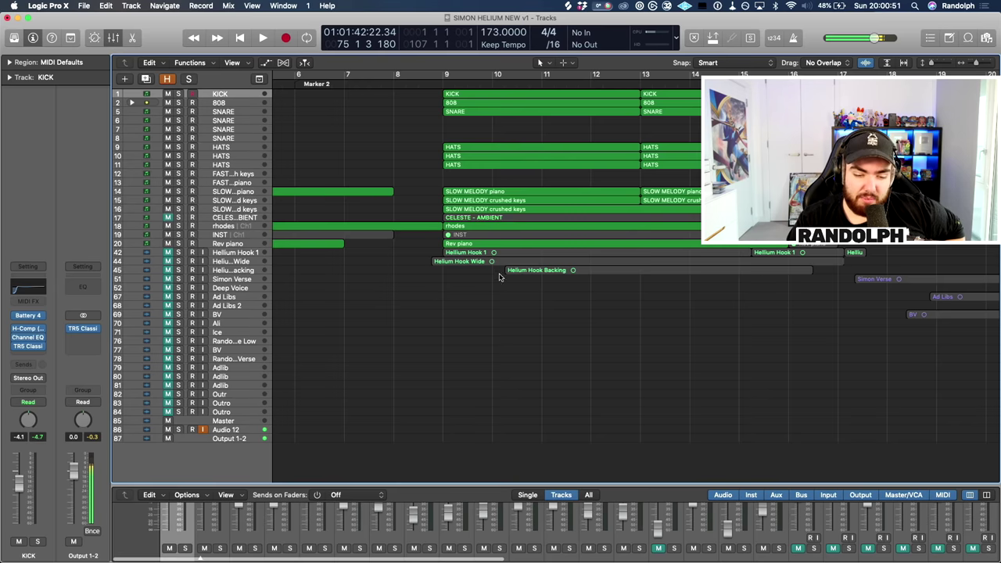
key(super+Left)
key(super+Left)
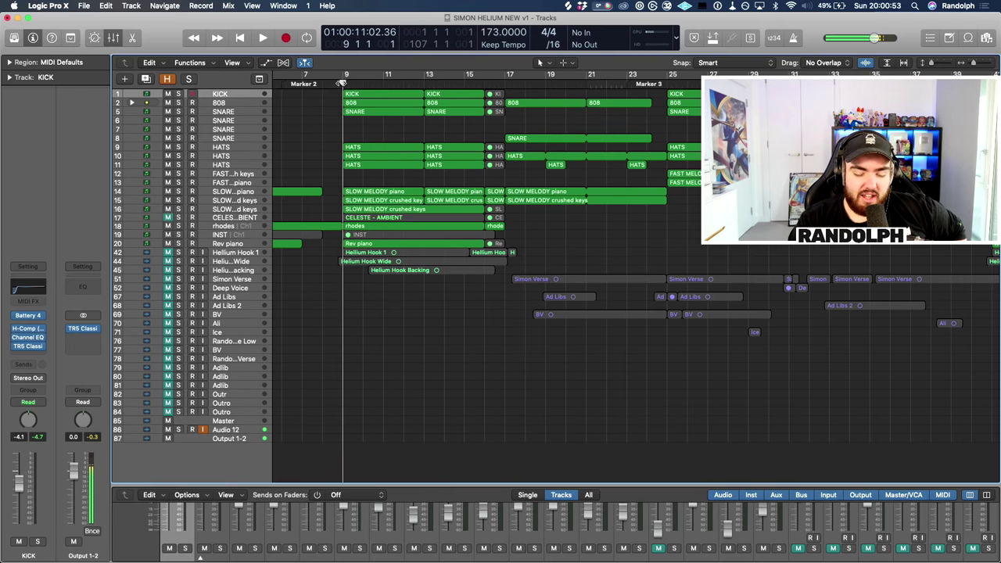